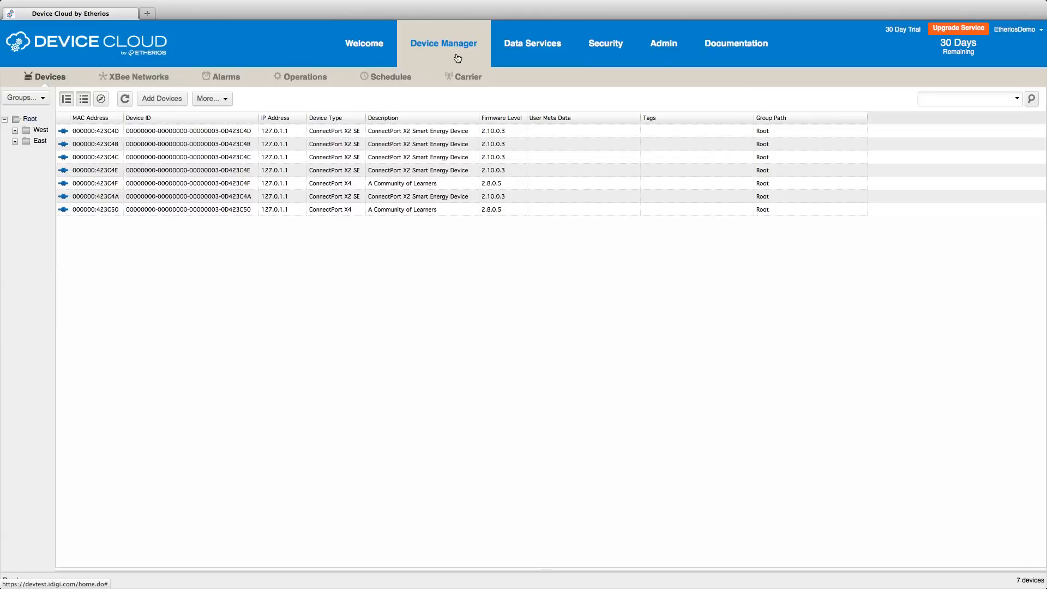
Step: Add a device group named "New Group" nested under Root
right_click(29, 119)
click(40, 126)
text(New Group)
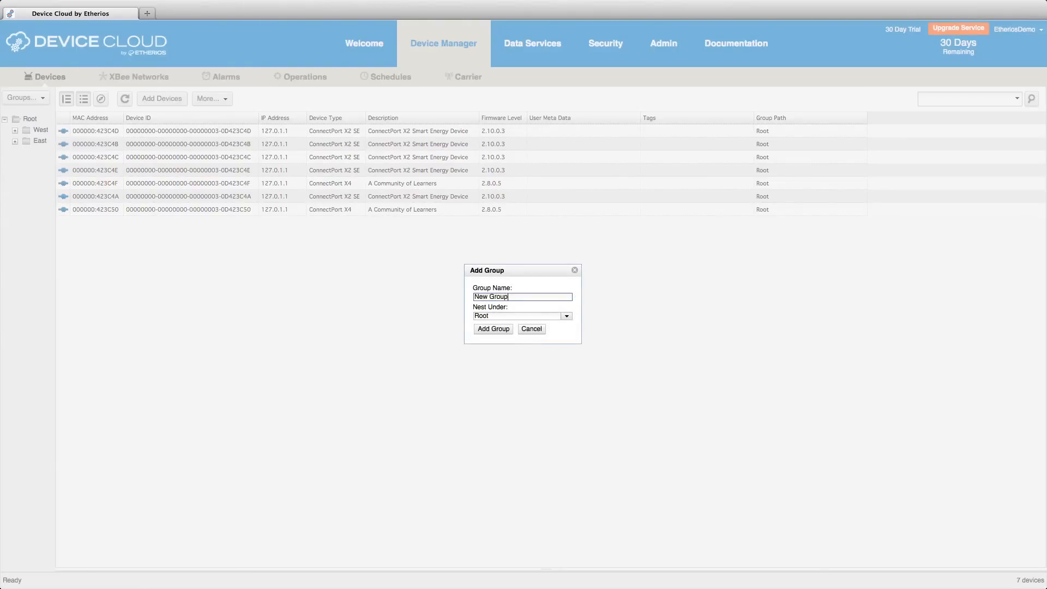
click(493, 329)
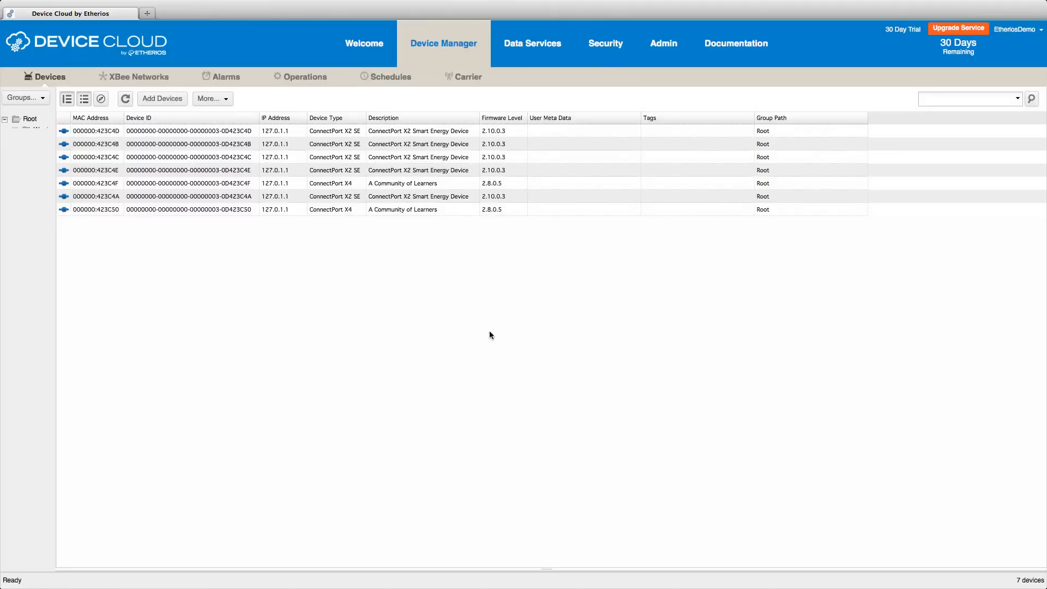
Step: Assign the device 000000:423C4D to the group "New Group"
right_click(234, 132)
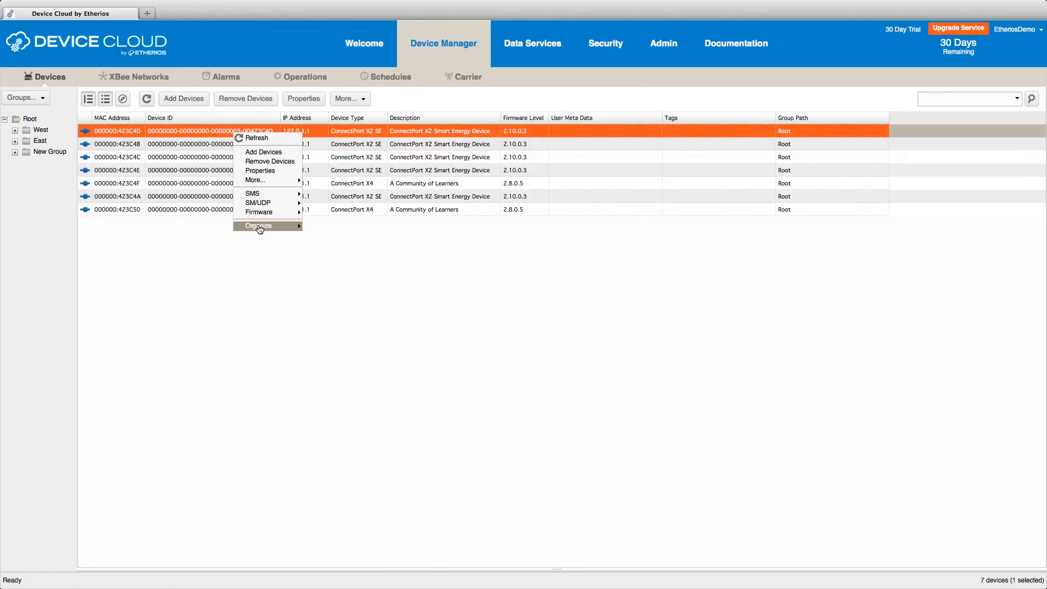
mouse_move(260, 229)
click(335, 246)
text(New Group)
click(485, 321)
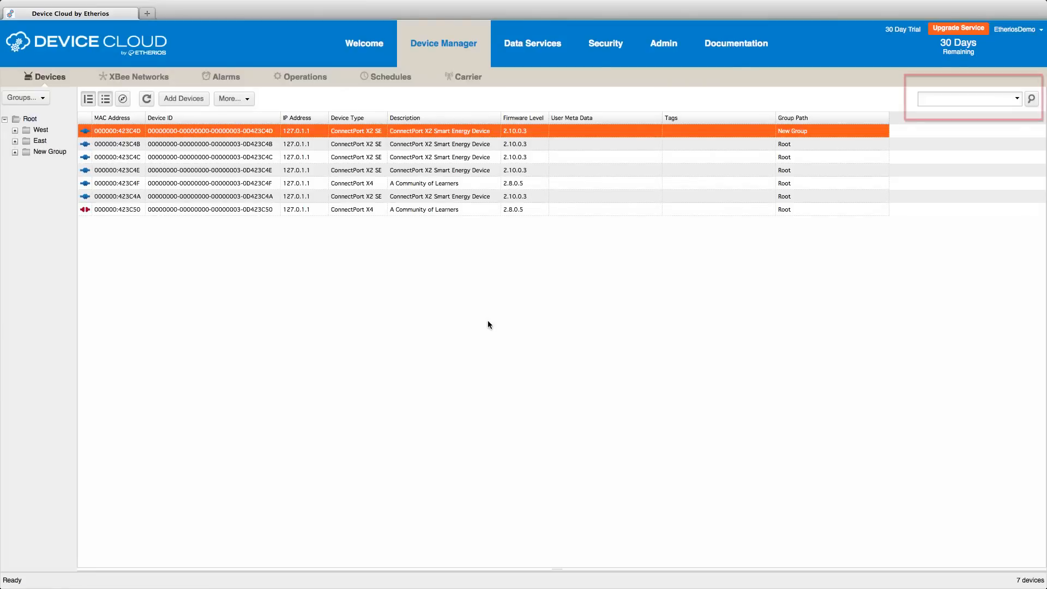
Step: Search the device list for 423C4D
click(956, 97)
text(423C4D)
key(Return)
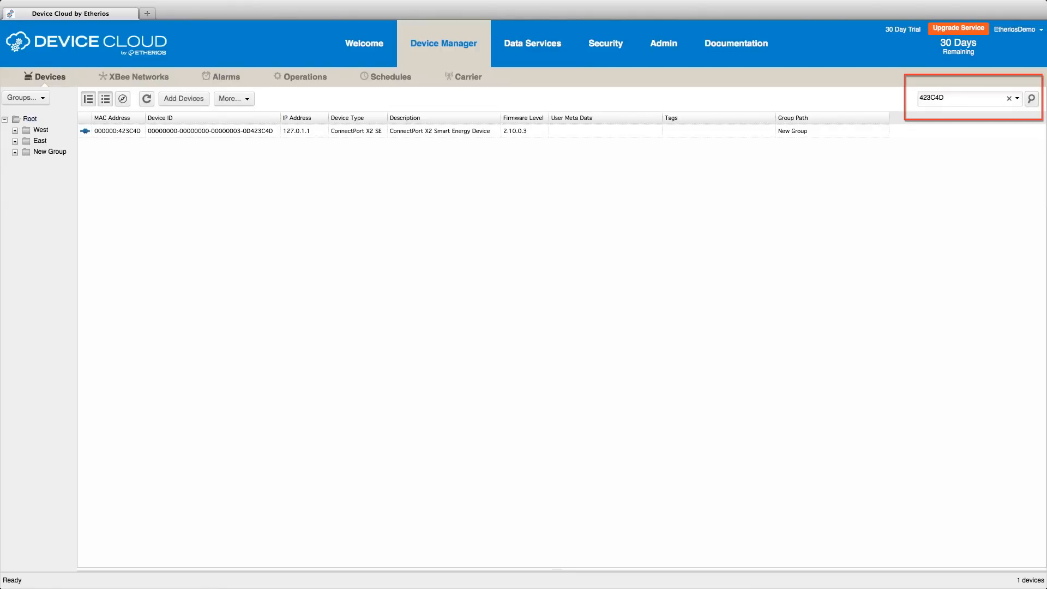
Step: Export the properties of device 000000:423C4D, choosing all except unique network and device identity properties
click(236, 133)
right_click(236, 135)
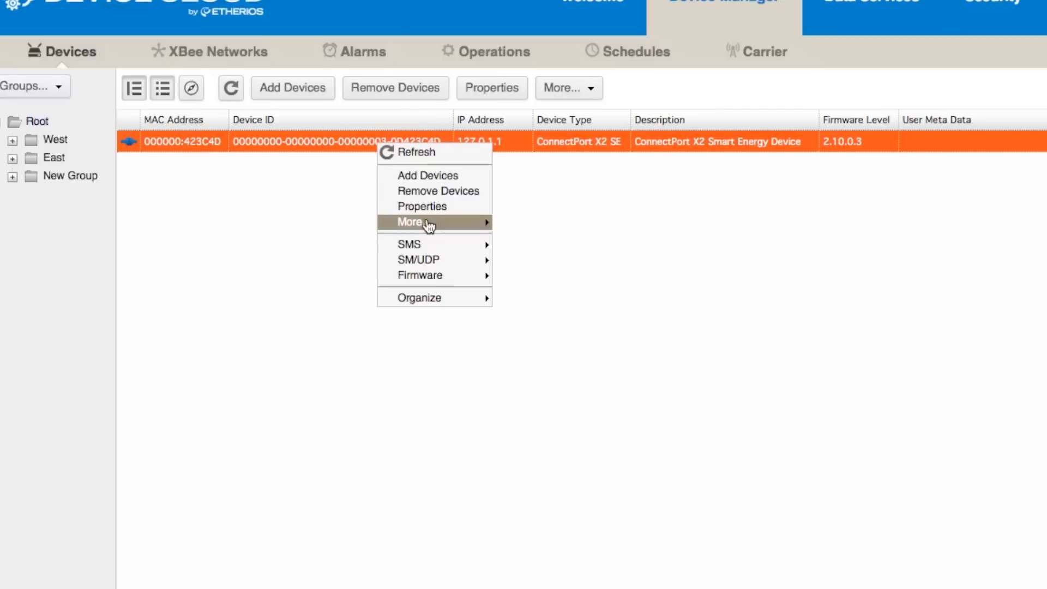
mouse_move(428, 224)
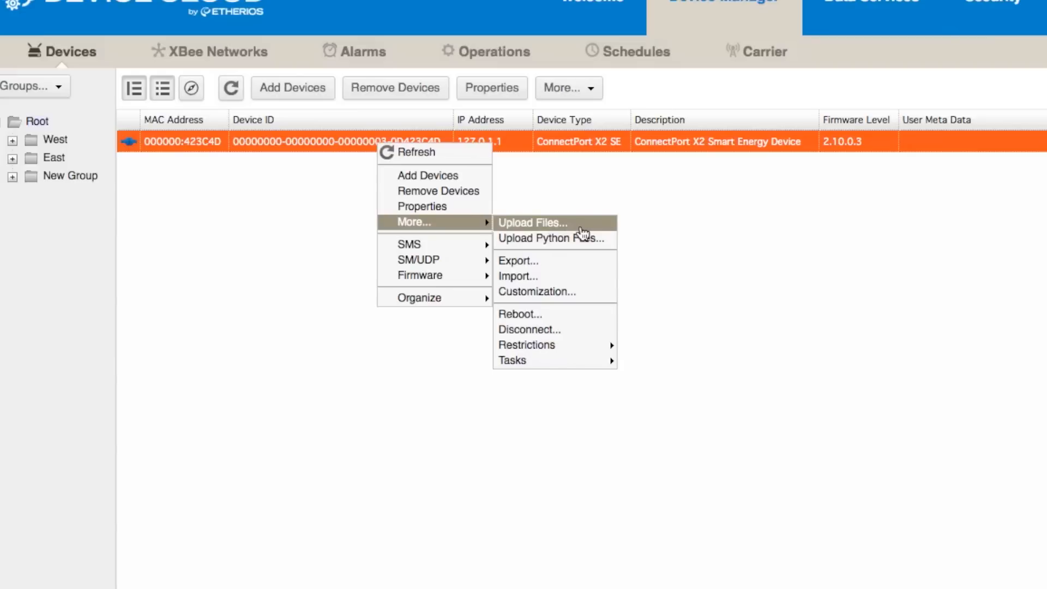
click(600, 262)
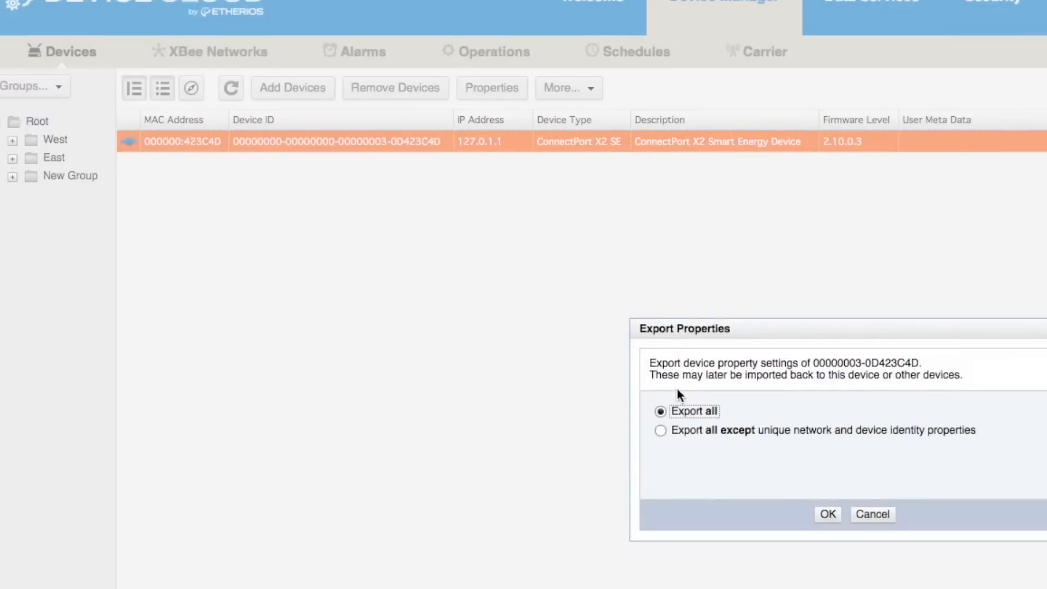
click(660, 430)
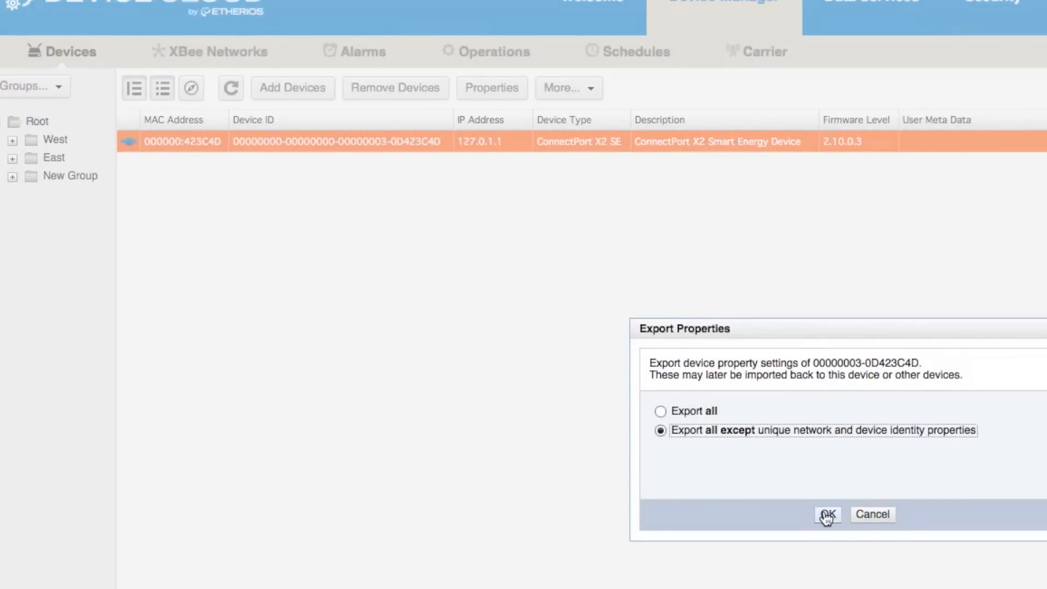
click(827, 515)
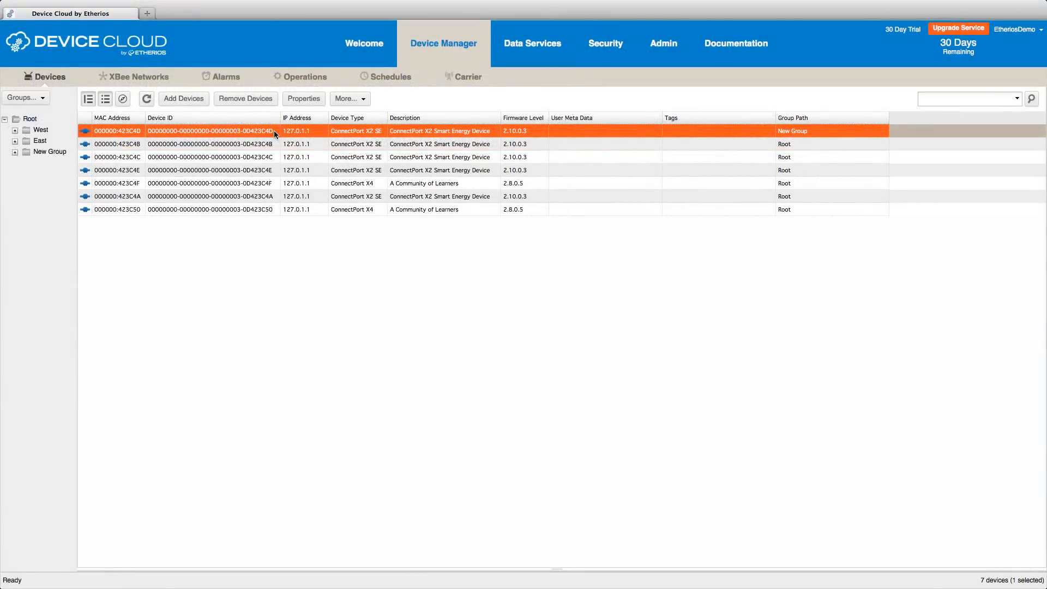
right_click(275, 133)
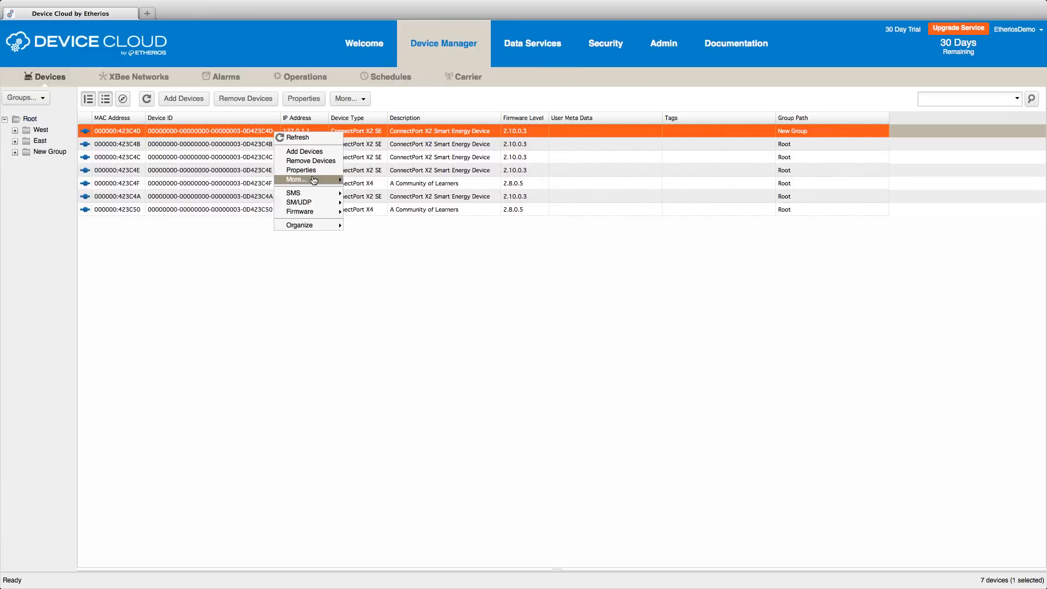
mouse_move(325, 183)
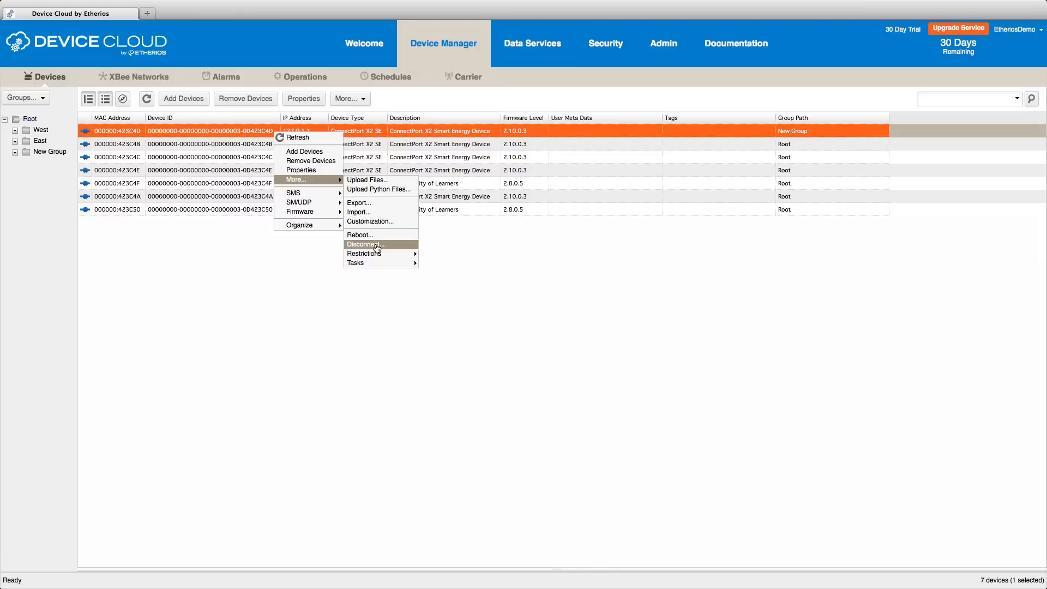
mouse_move(333, 212)
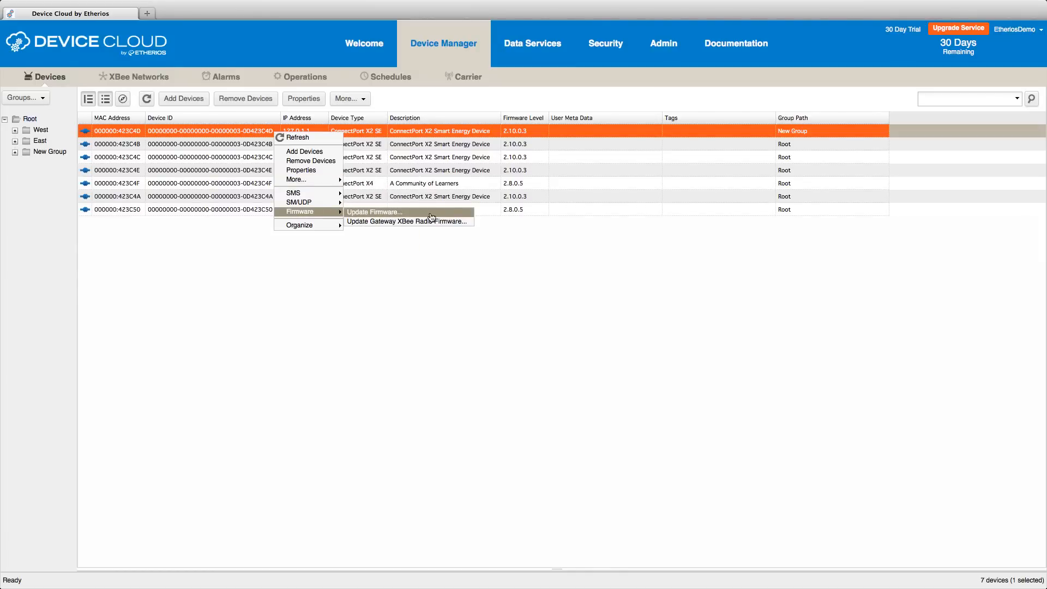
click(220, 225)
click(214, 157)
Step: Review the Network and Connection History properties of device 000000:423C4D, plus the list of XBee networks
click(211, 132)
right_click(211, 132)
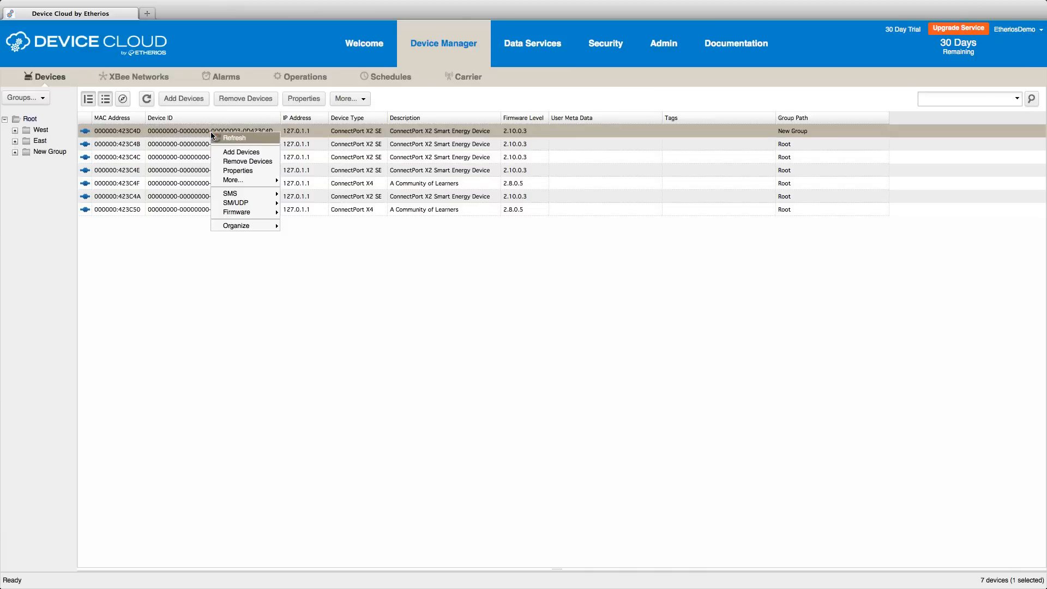
click(231, 173)
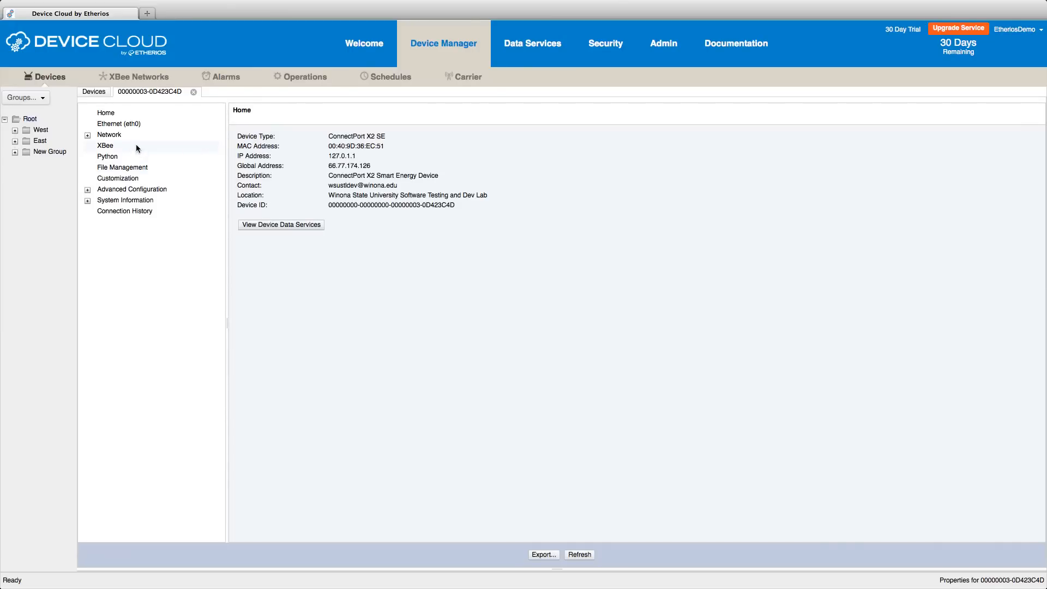
click(124, 137)
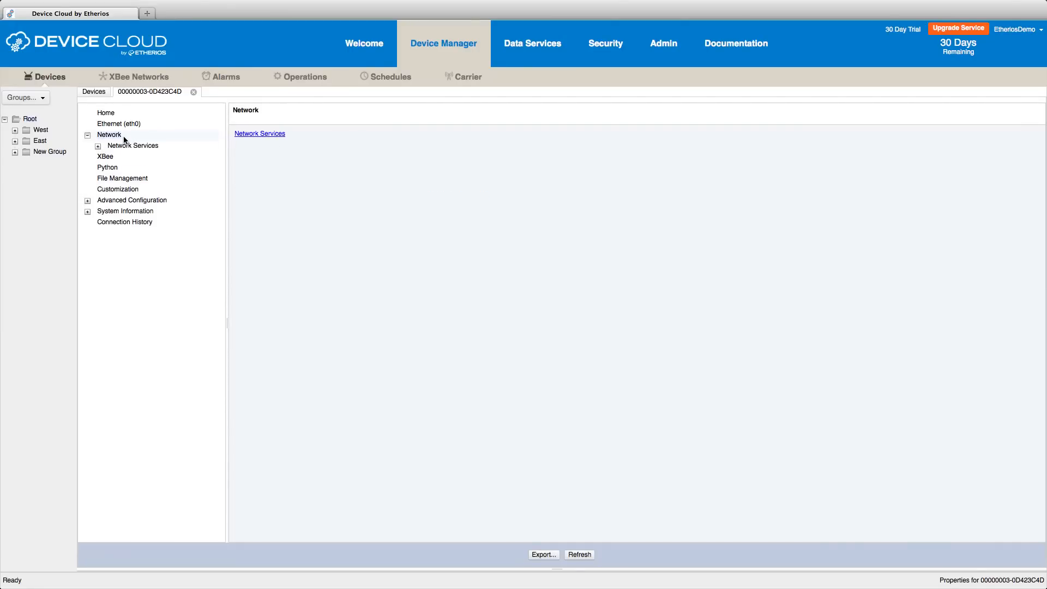
click(124, 222)
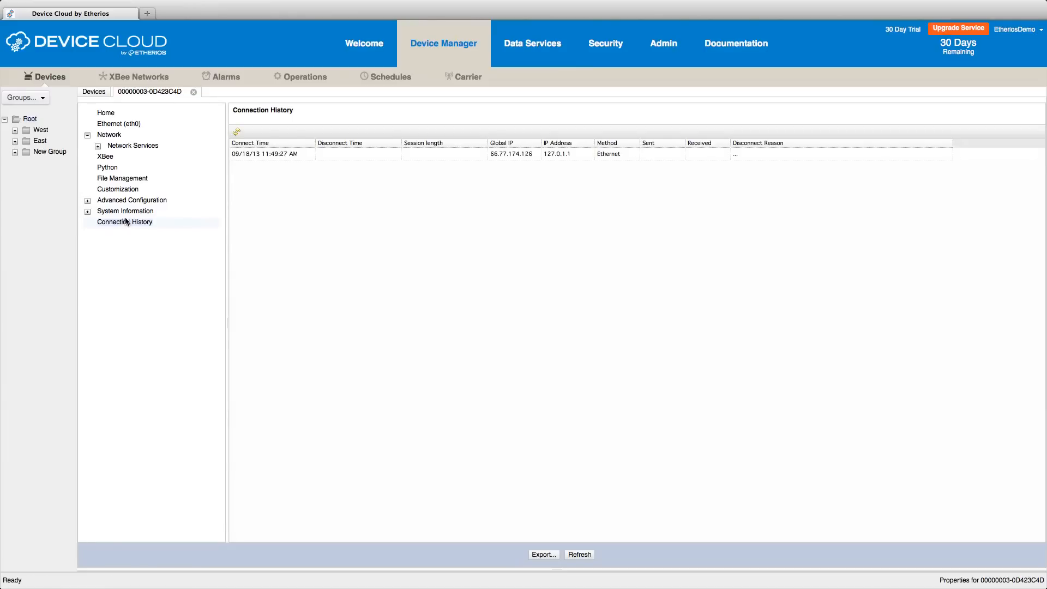
click(130, 80)
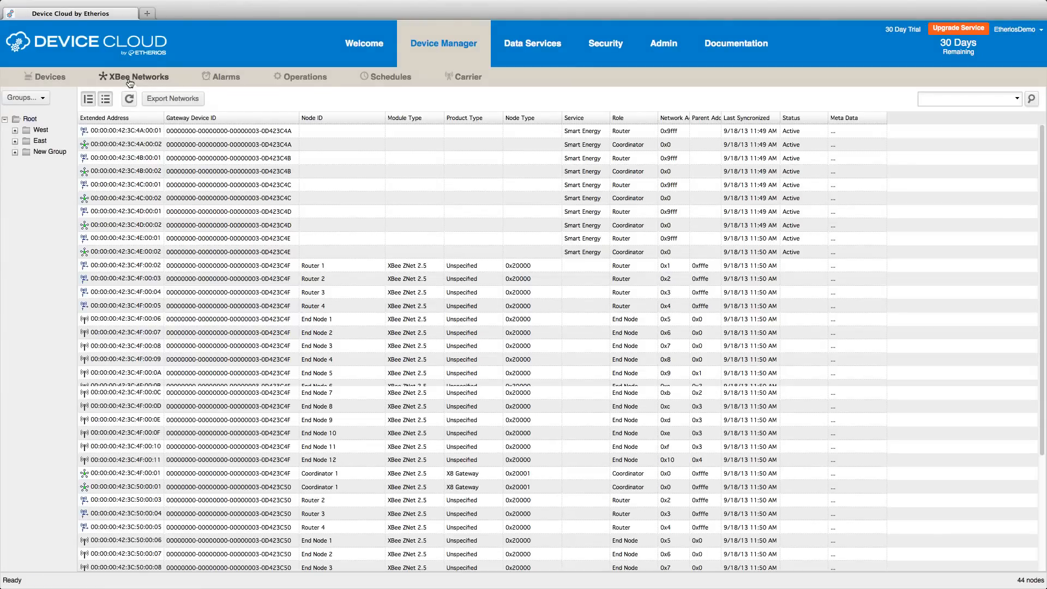
Step: Start a new alarm of type Device Excessive Disconnects and set its threshold to more than 3 disconnects
click(220, 81)
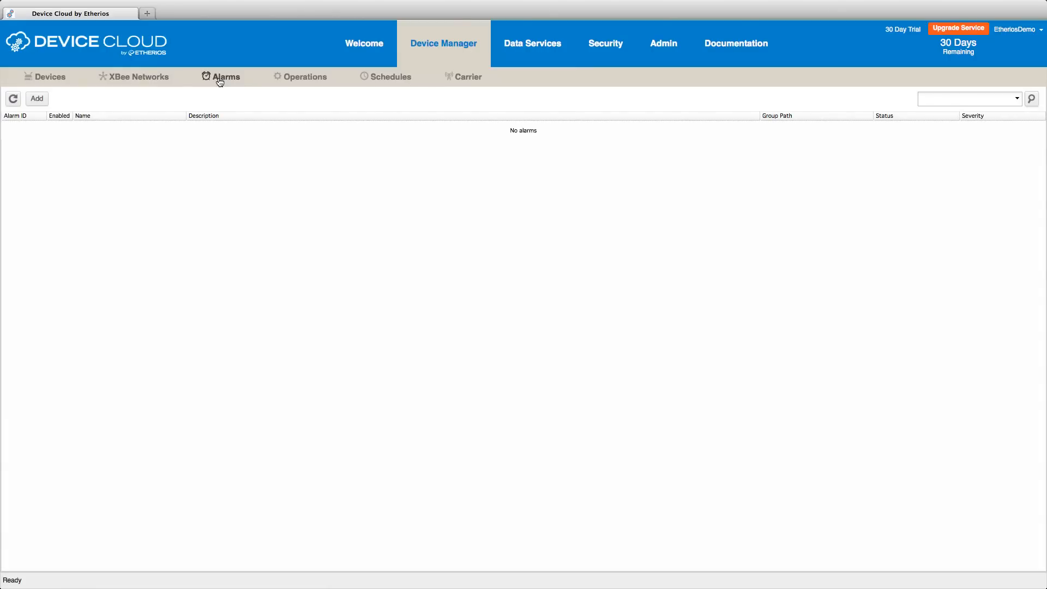
click(37, 98)
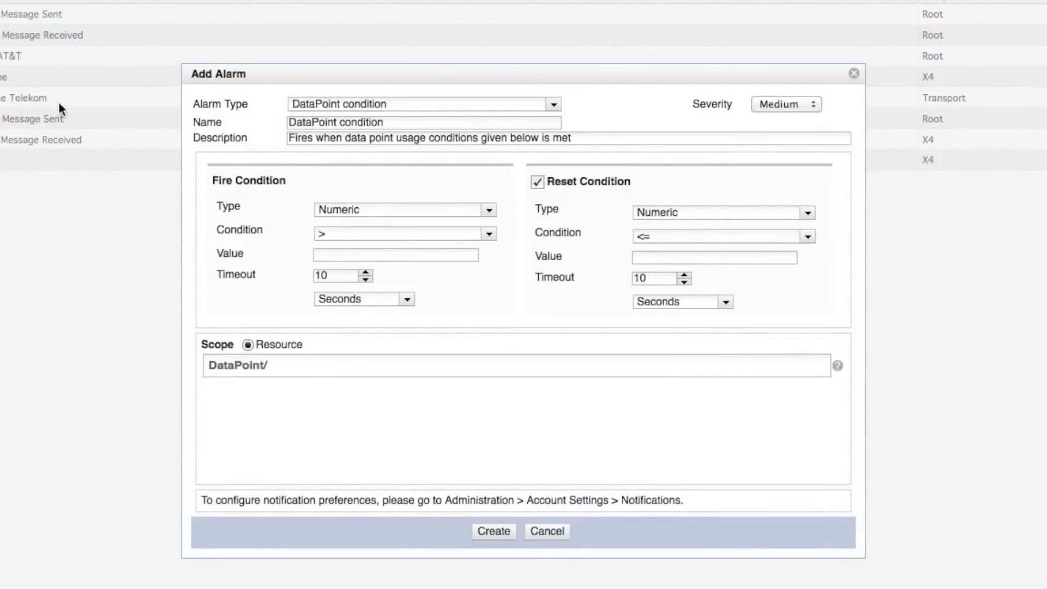
click(371, 109)
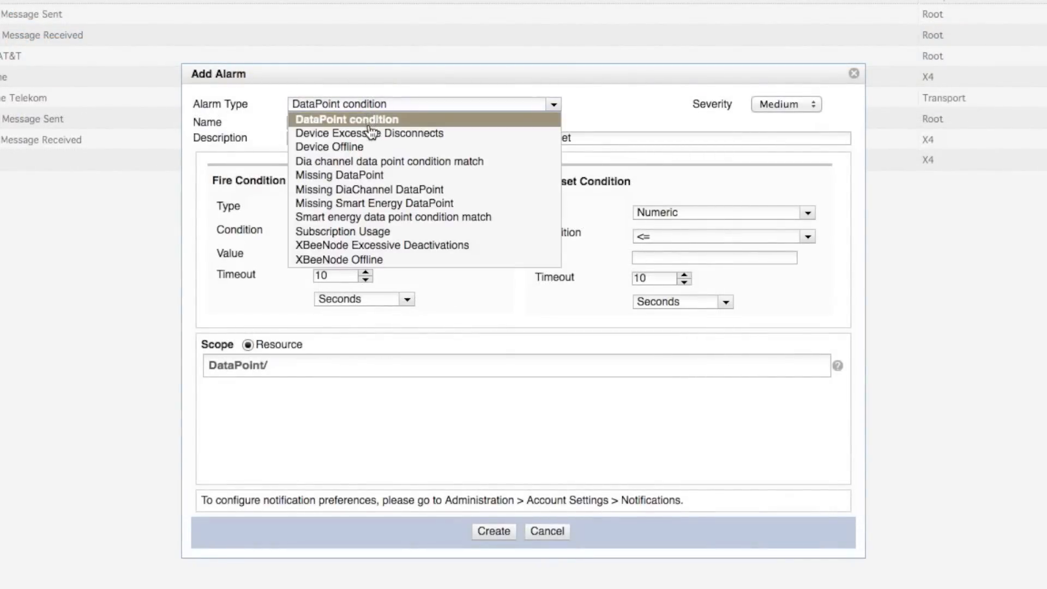
click(369, 131)
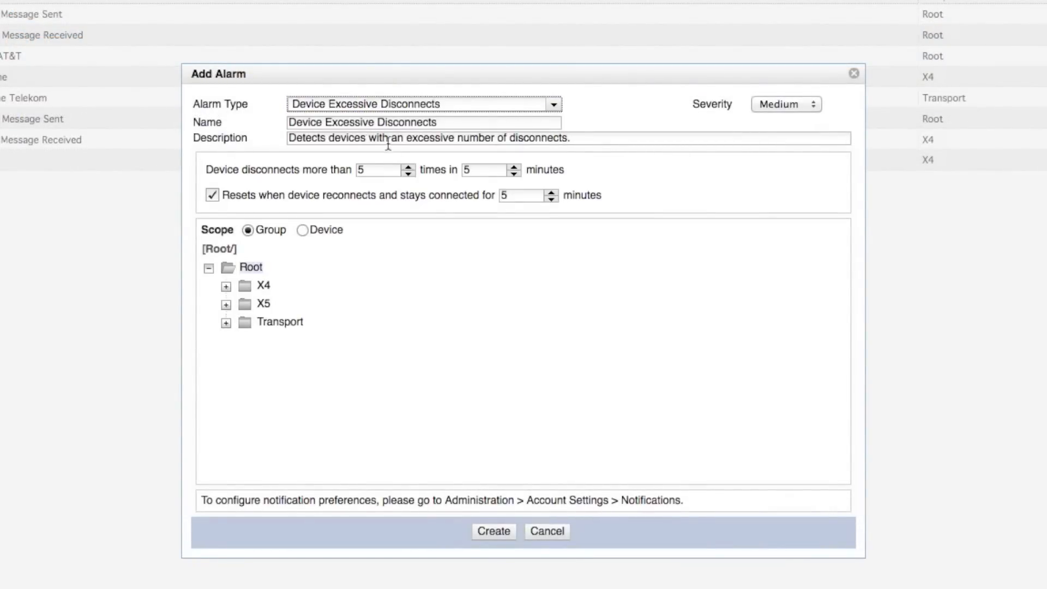
click(409, 173)
click(408, 174)
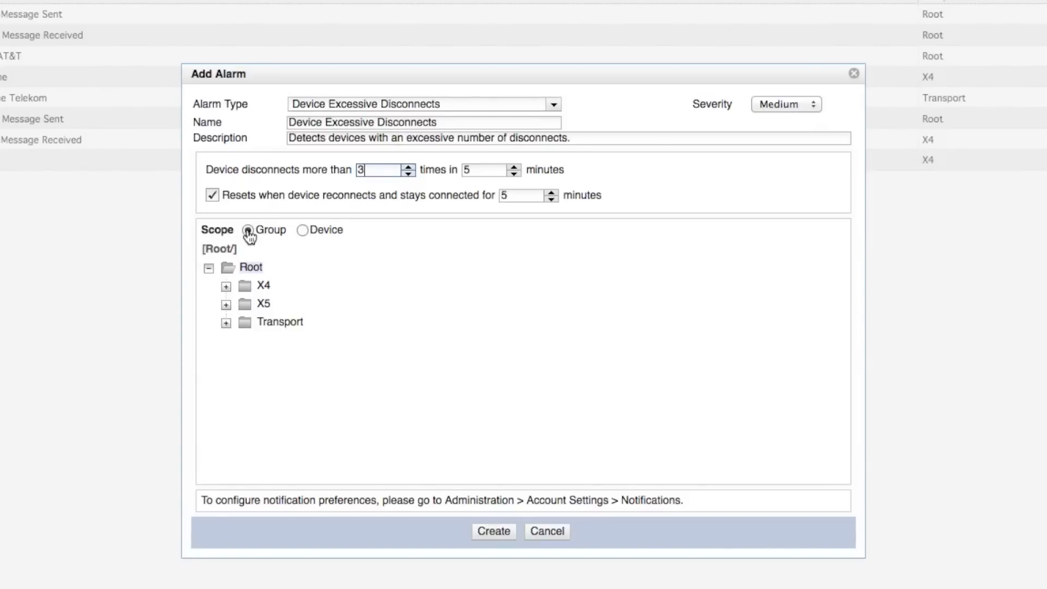
Step: Scope the alarm to the X4 group under Root and create it
click(303, 229)
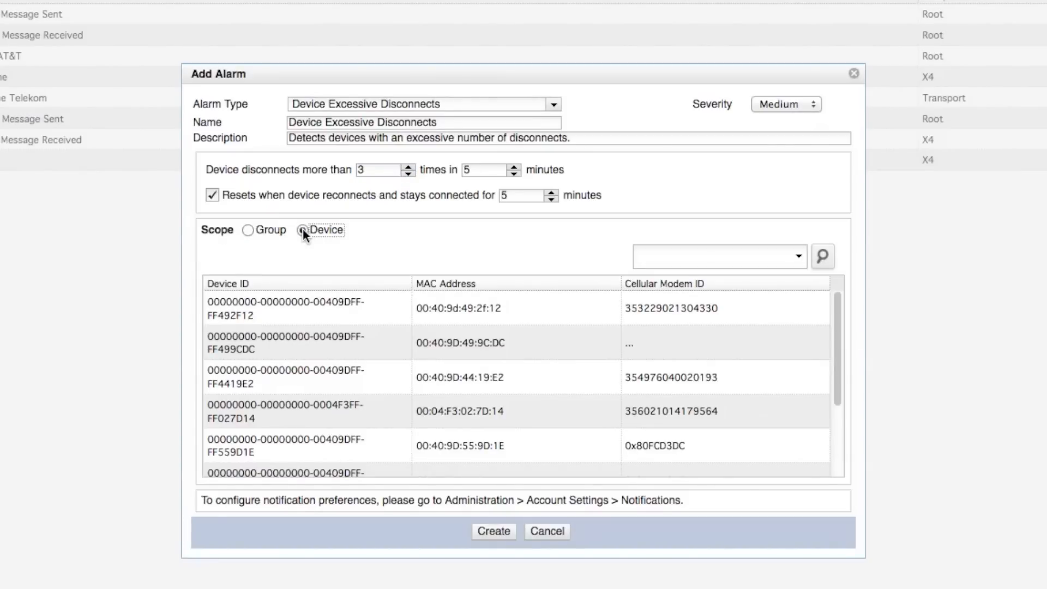
click(249, 231)
click(263, 286)
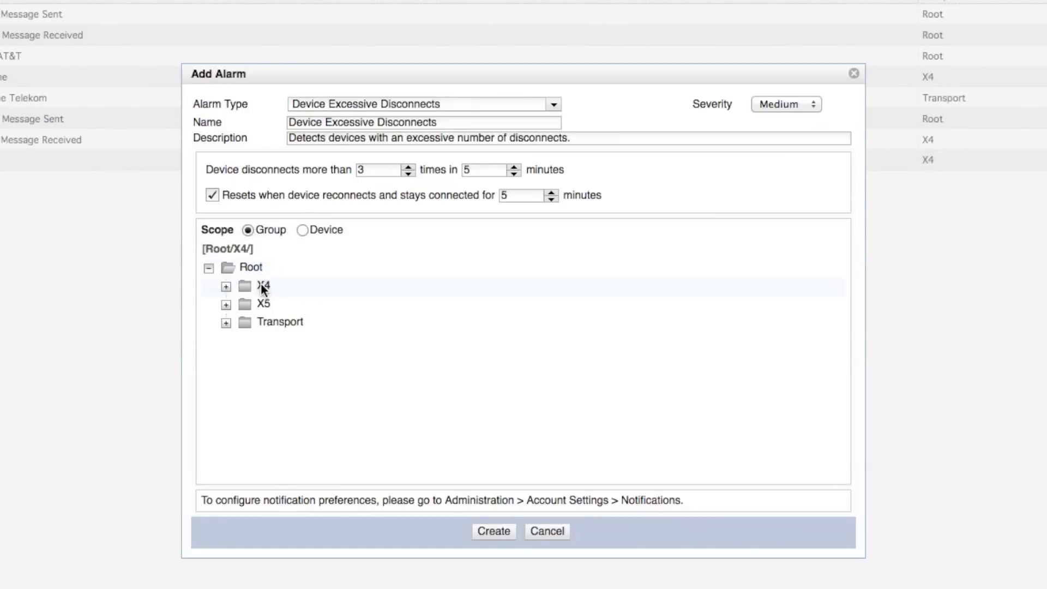
click(491, 532)
Step: View the operations list, and start a new schedule described as "Reboot Device" containing the Reboot command
click(305, 77)
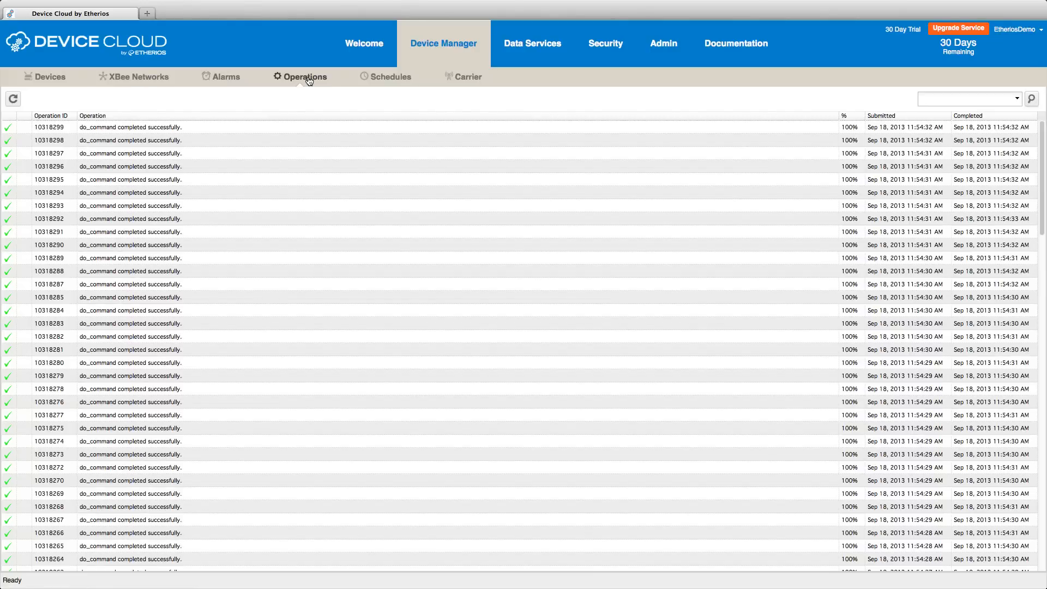
click(383, 79)
click(75, 98)
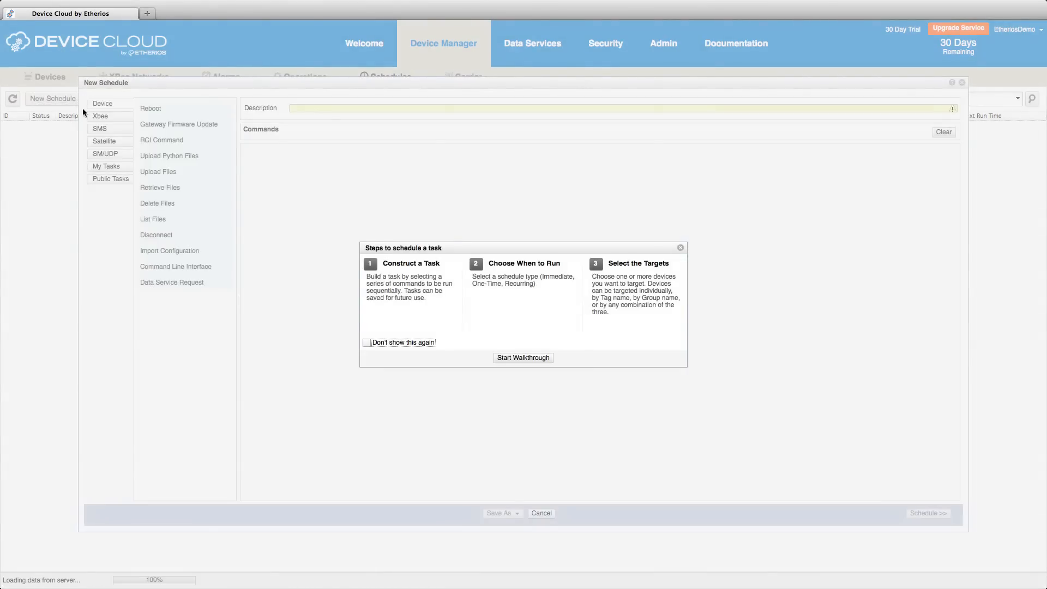
click(501, 357)
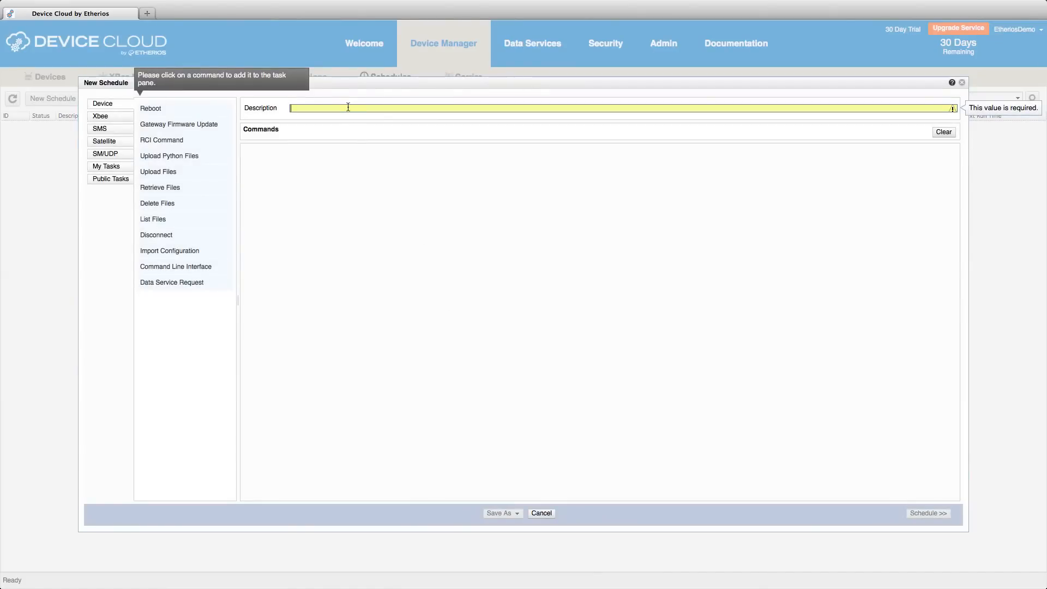
text(Reboot)
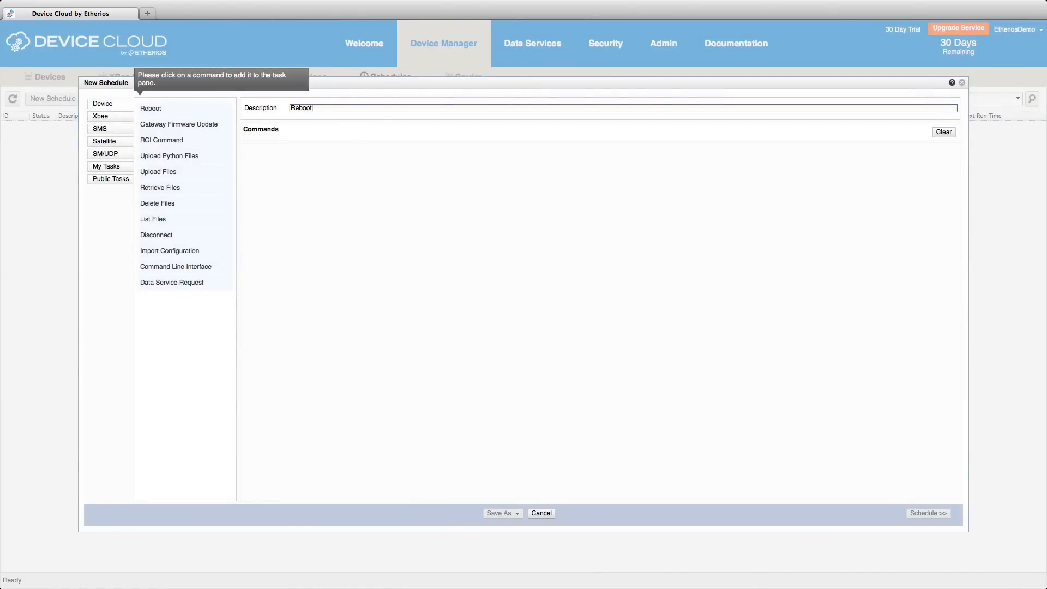
text( Device)
click(196, 112)
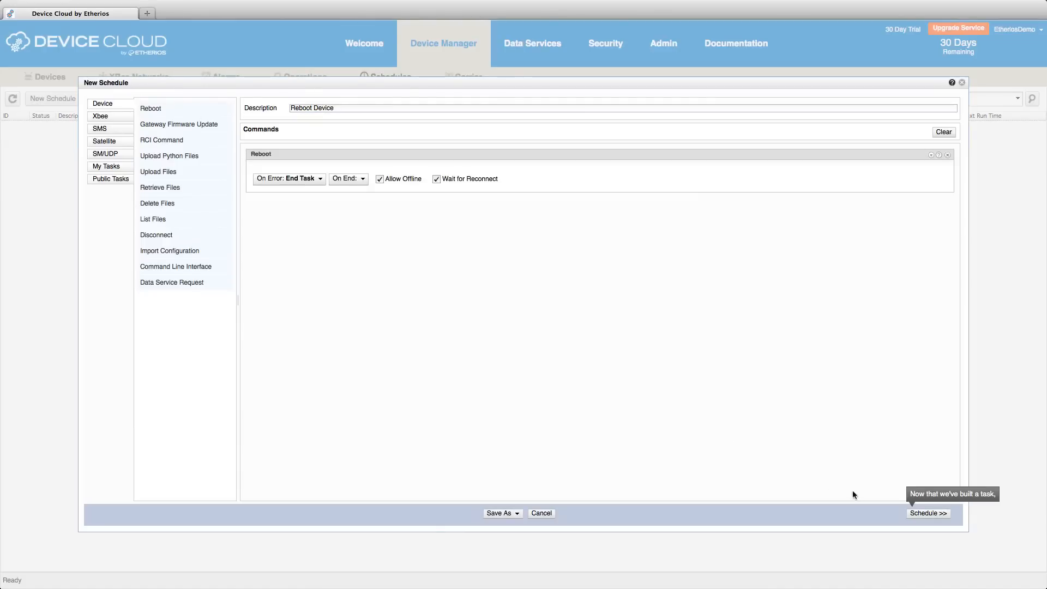
Step: Schedule the reboot task as a one-time future run on 9/19/2013 at 10:45 AM for device 000000:423C4B
click(917, 512)
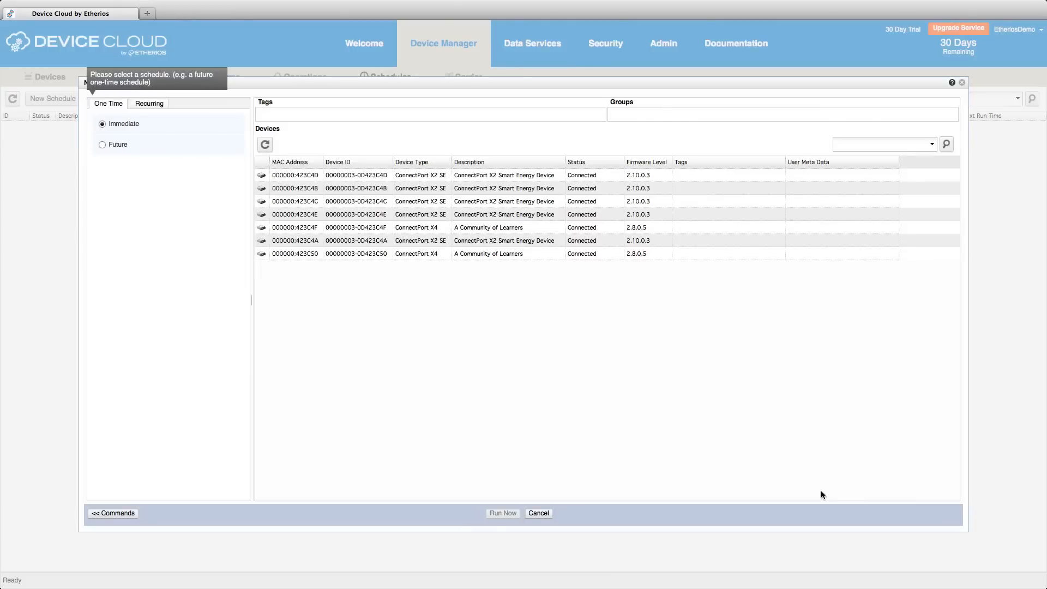
click(104, 146)
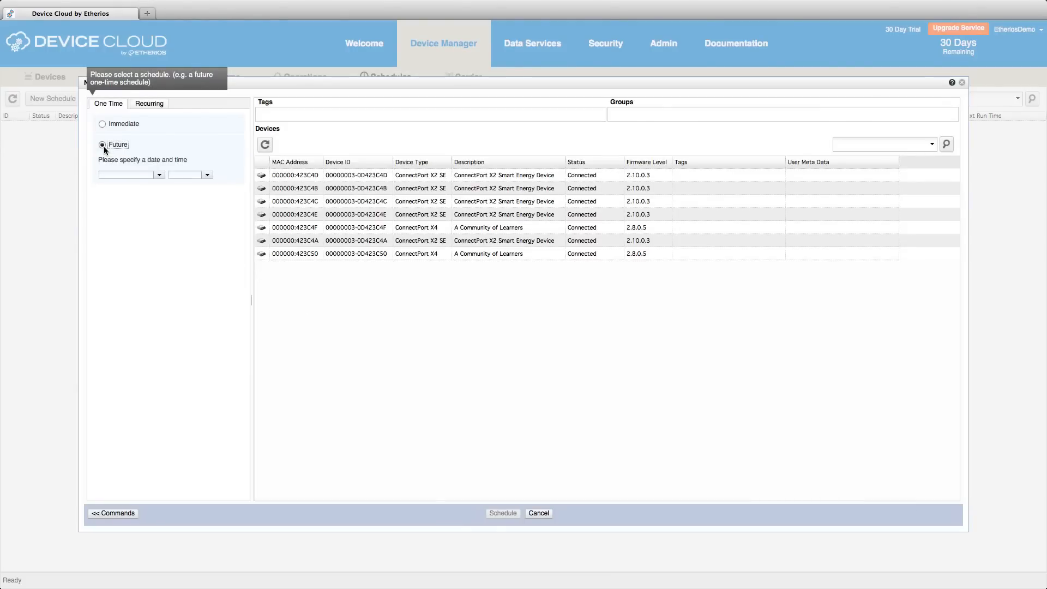
click(158, 174)
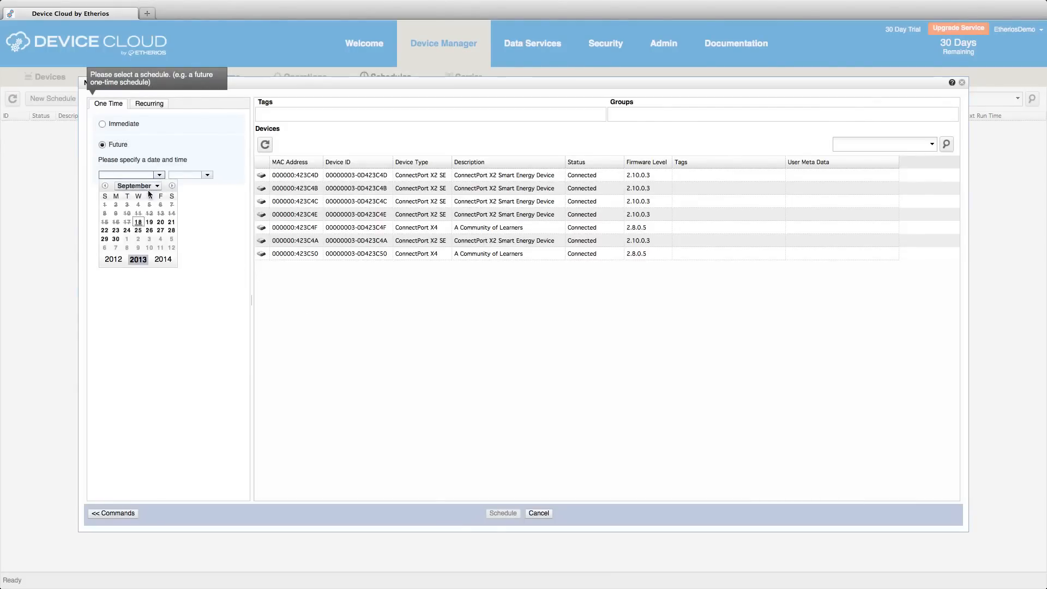
click(149, 222)
click(207, 175)
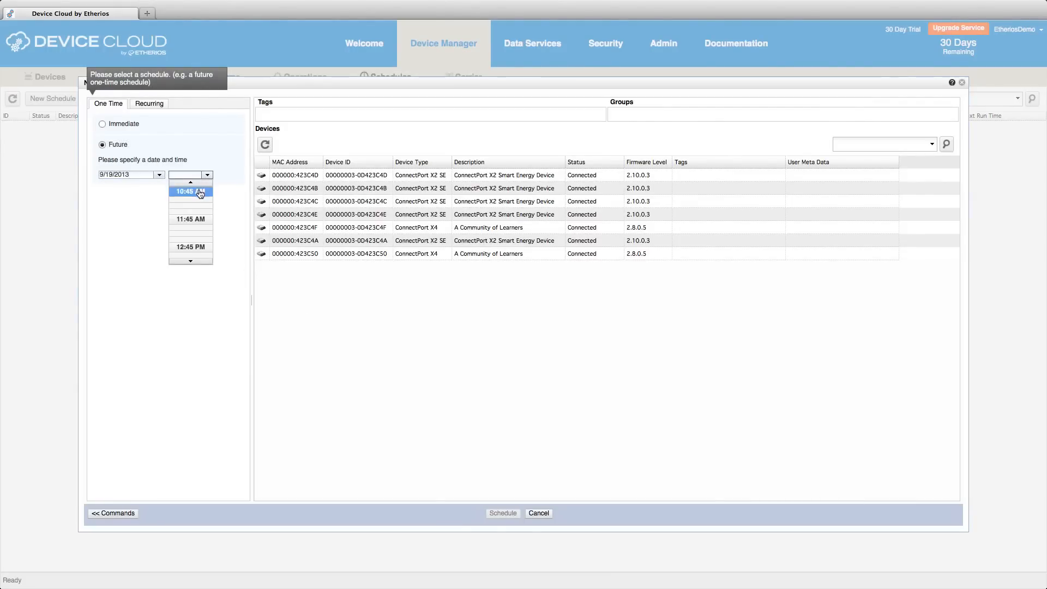
click(199, 191)
click(276, 189)
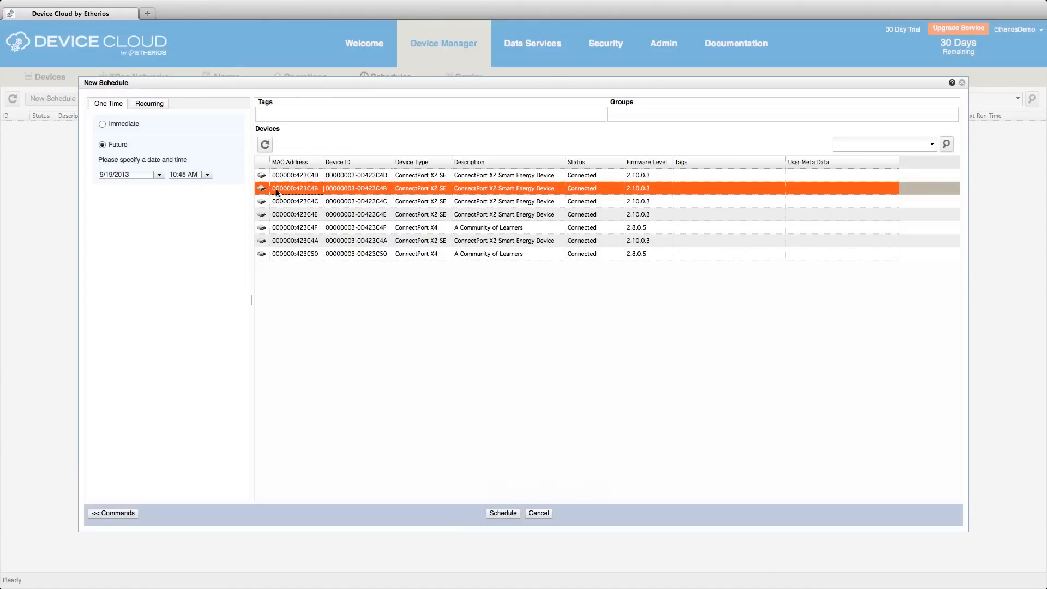
click(502, 514)
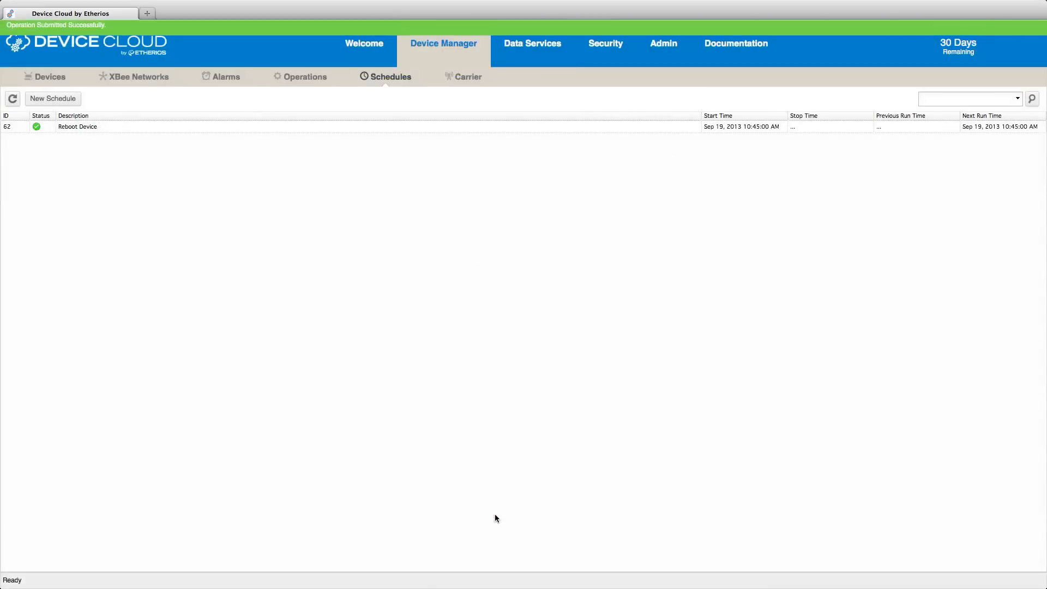
Step: Delete the Reboot Device schedule and confirm the deletion
click(136, 127)
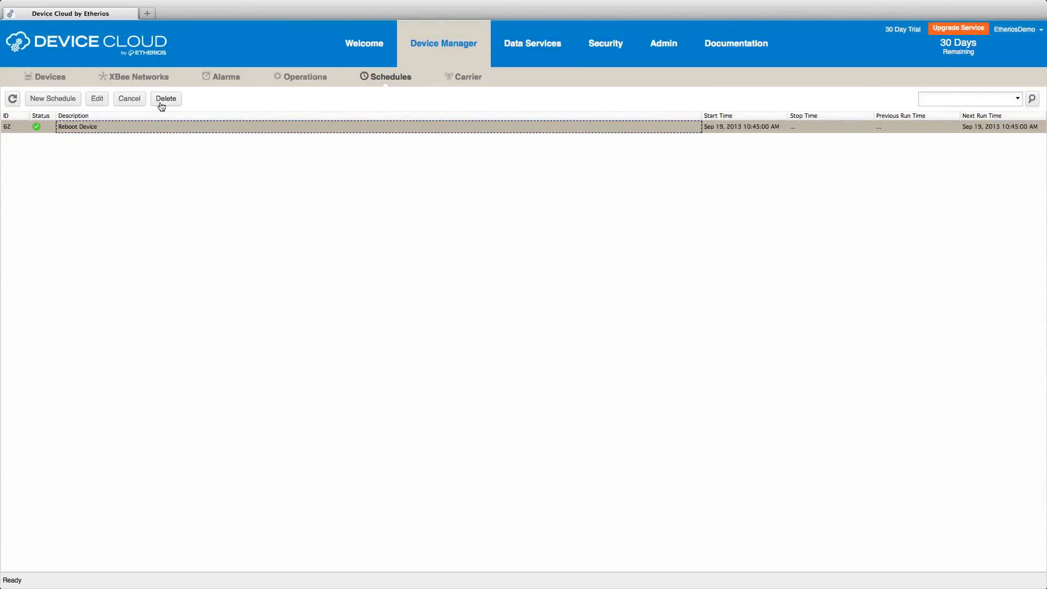
click(162, 101)
click(510, 322)
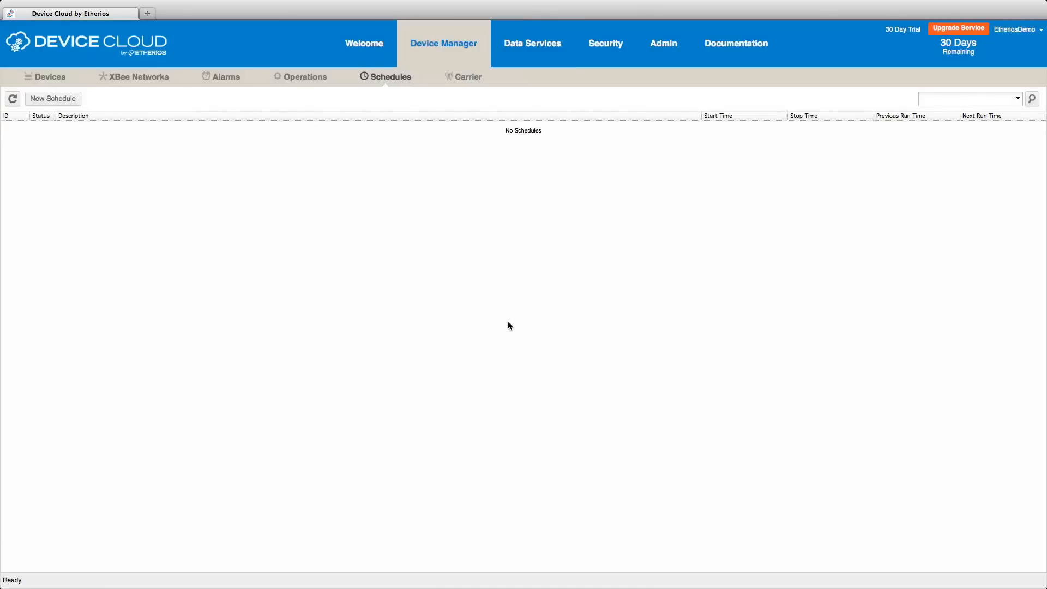
Step: View the carrier management list, and review the Vodafone subscription's data usage over 1 month and 6 months
click(475, 83)
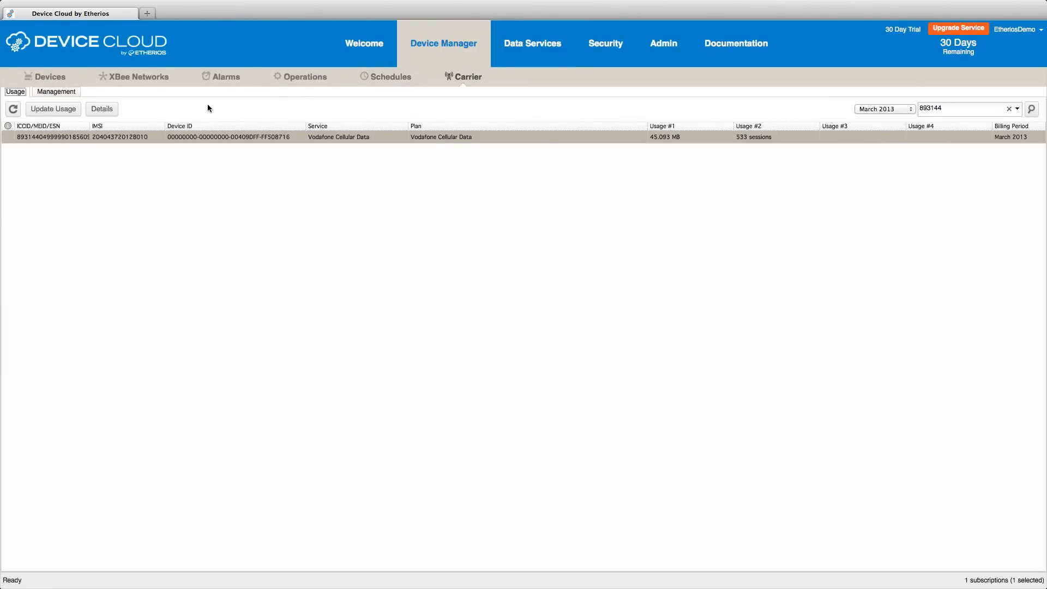
click(69, 94)
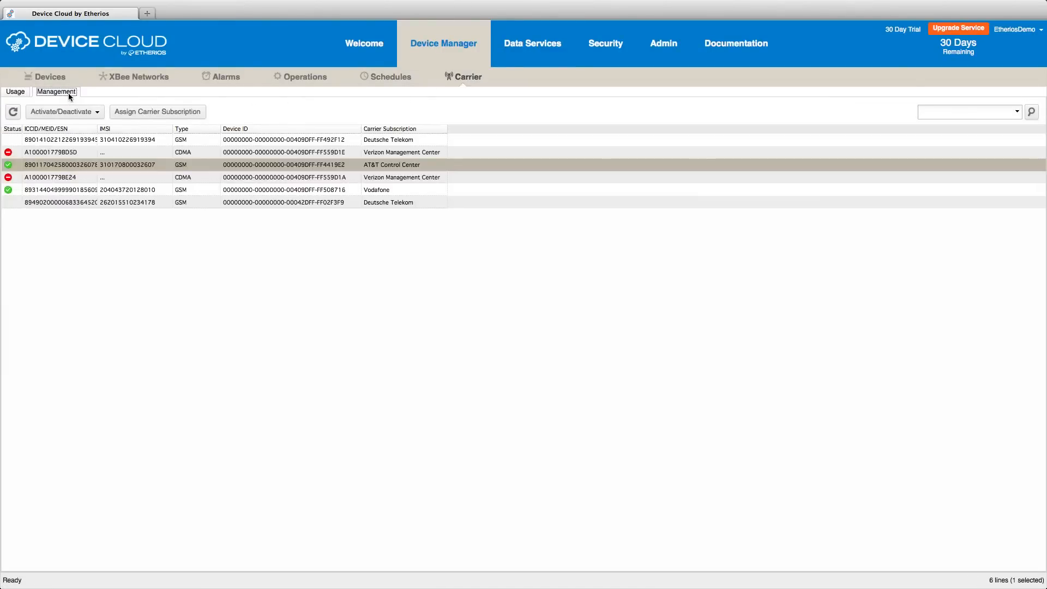
click(16, 91)
click(169, 139)
double_click(172, 139)
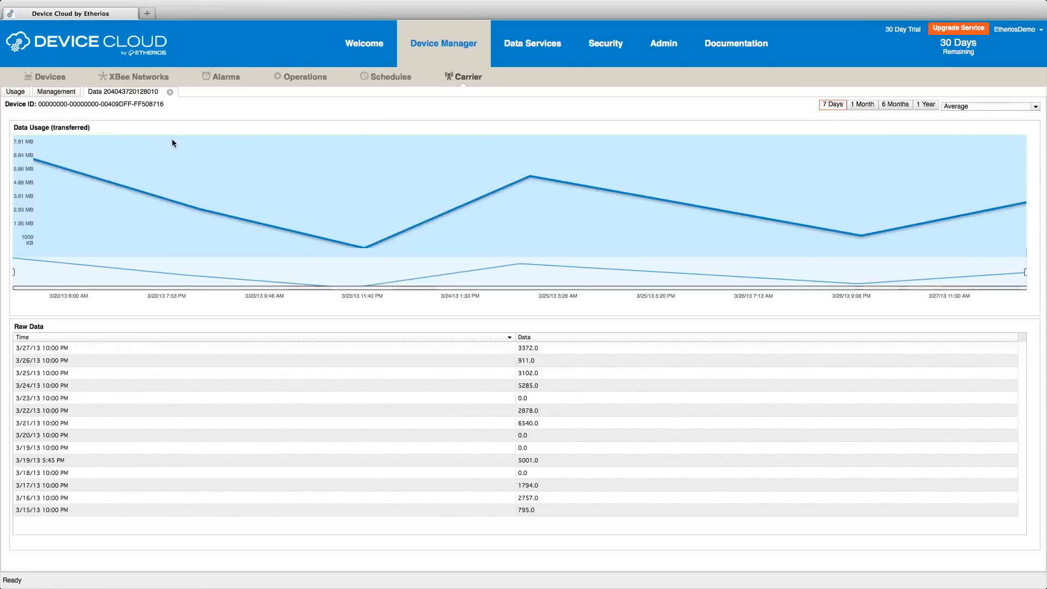
click(861, 105)
click(893, 105)
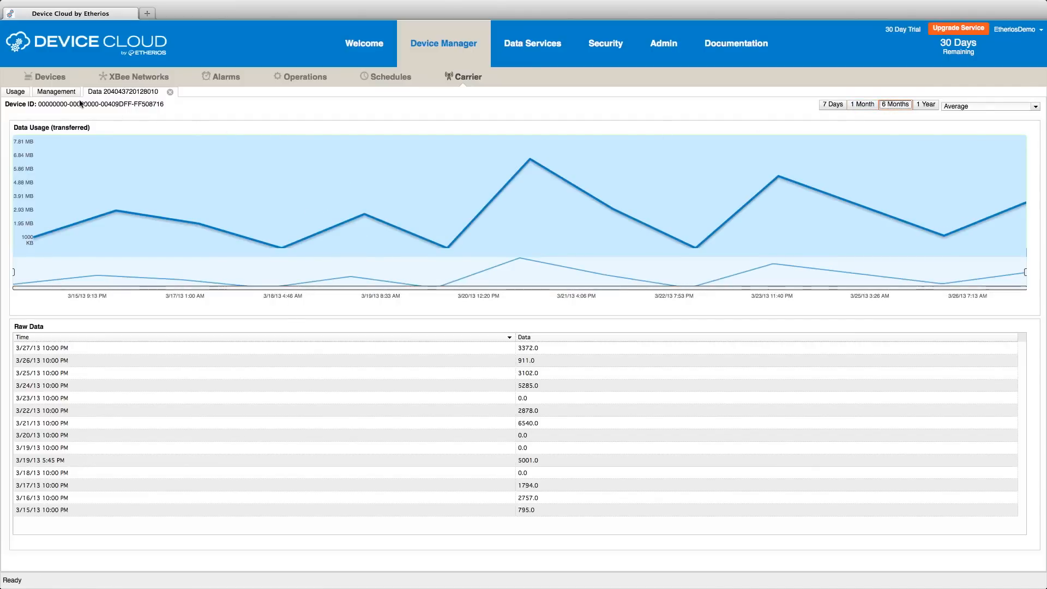
Step: View the activation and deactivation options for the AT&T Control Center line in carrier management
click(56, 91)
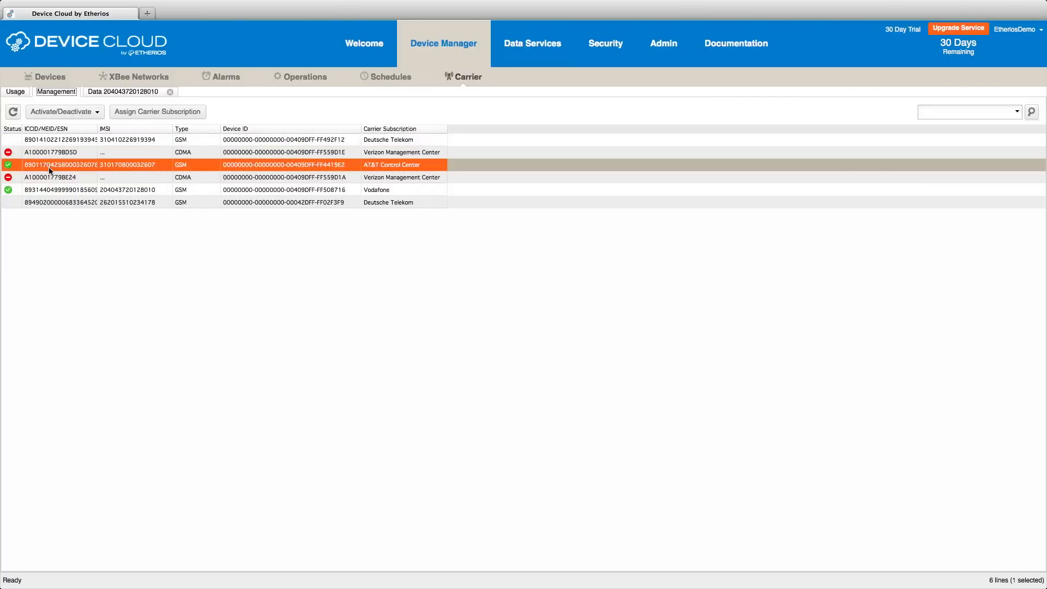
click(98, 113)
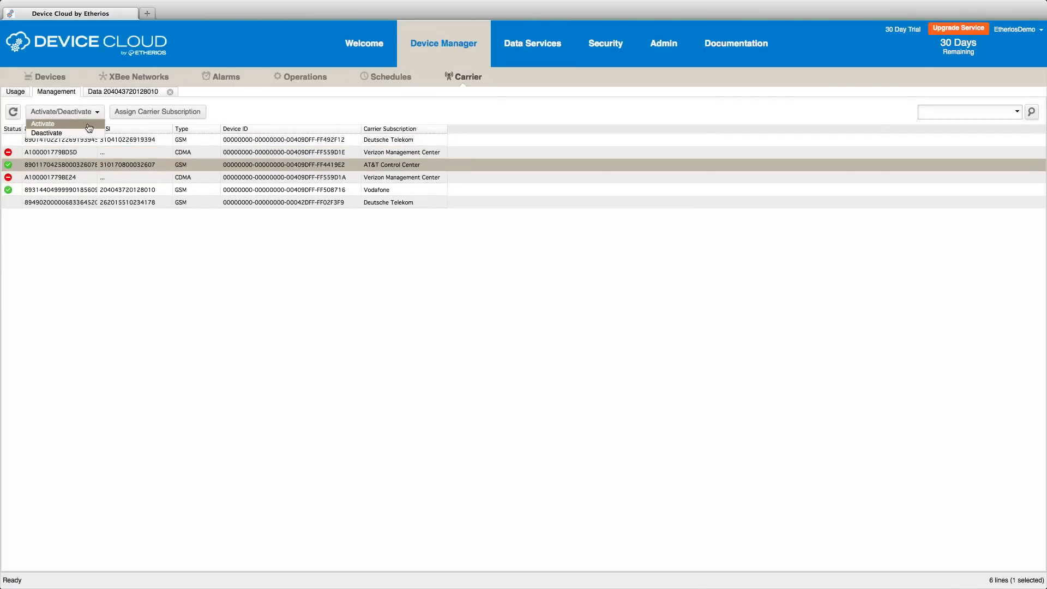
Step: View the data files, and examine the first data stream's chart over the last 1 hour
click(543, 62)
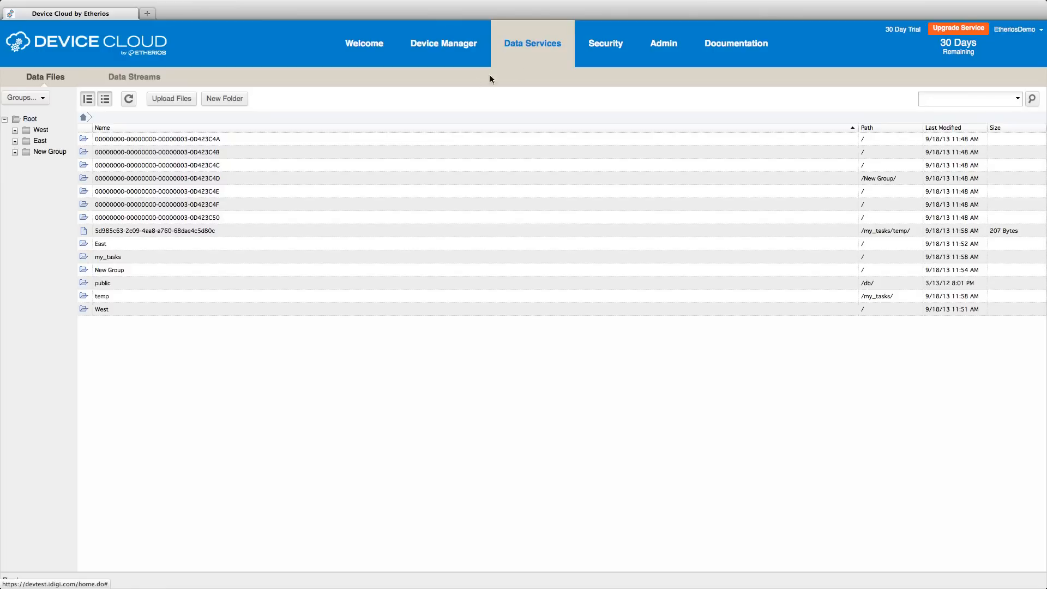
click(145, 81)
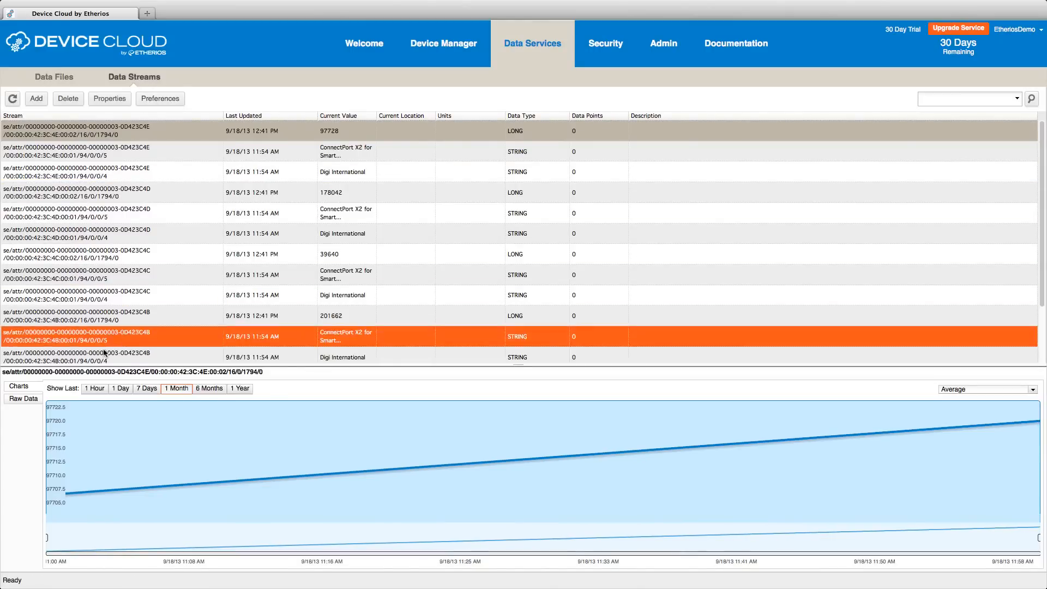
click(95, 389)
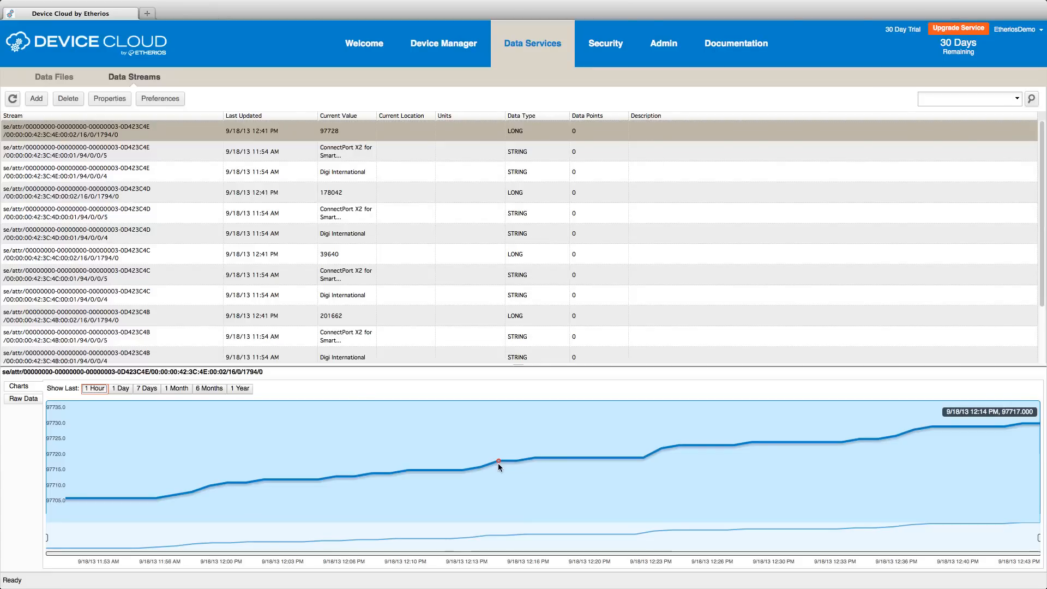
click(714, 54)
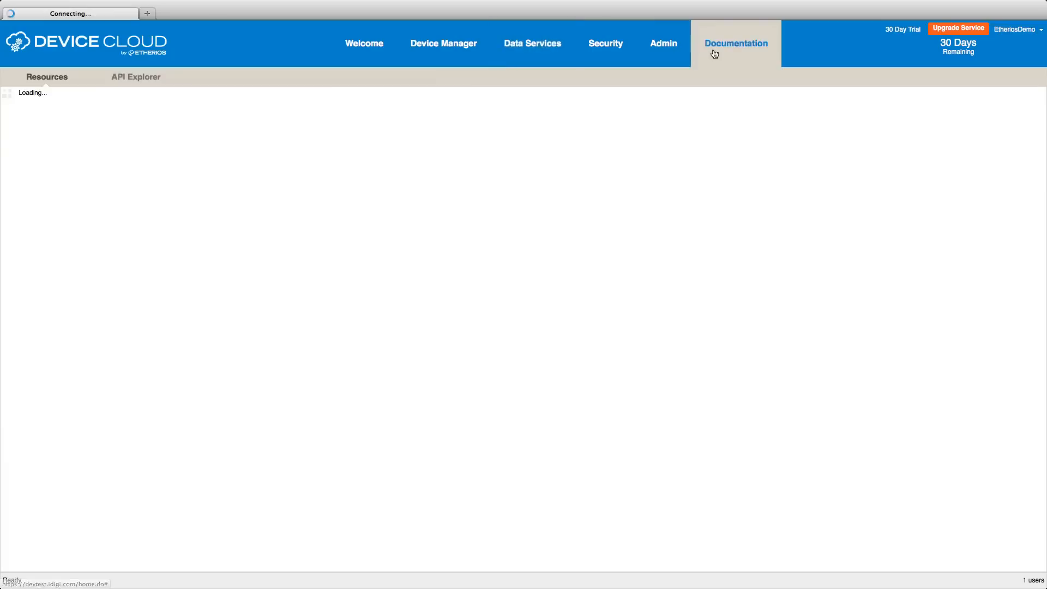
click(143, 82)
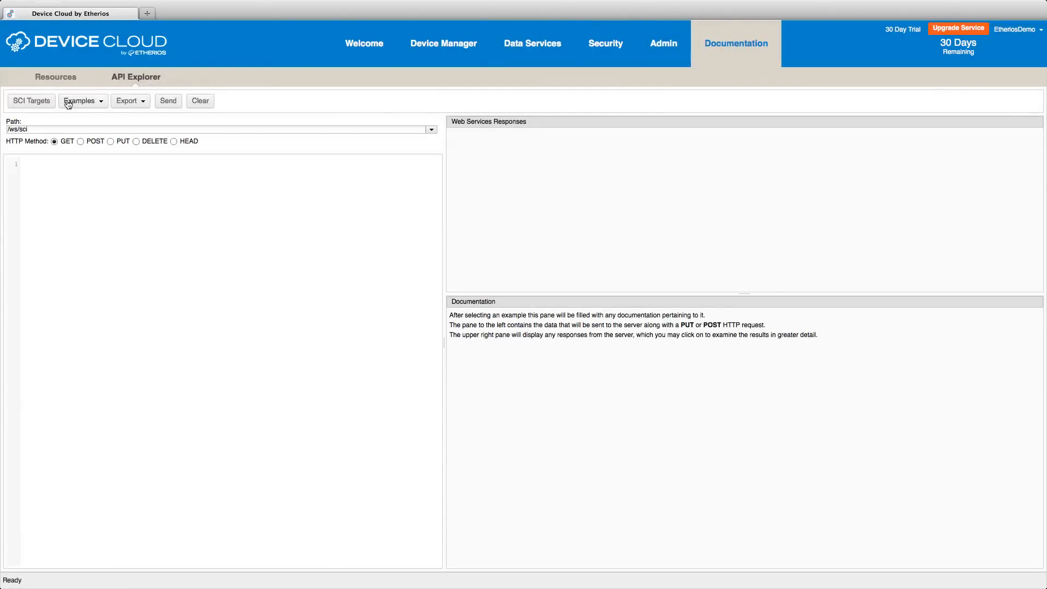
click(44, 100)
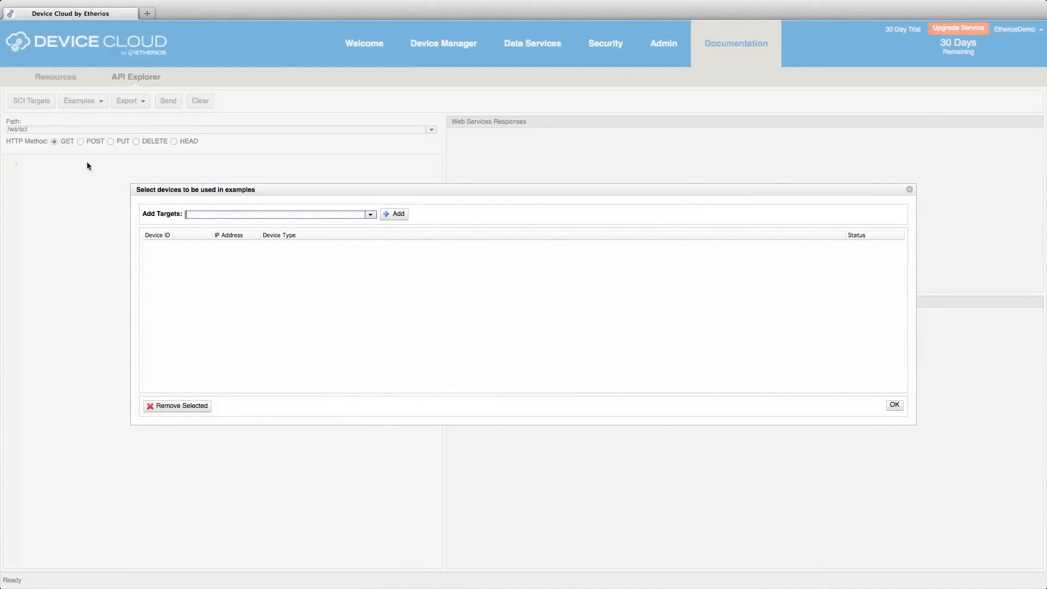
click(371, 215)
click(363, 226)
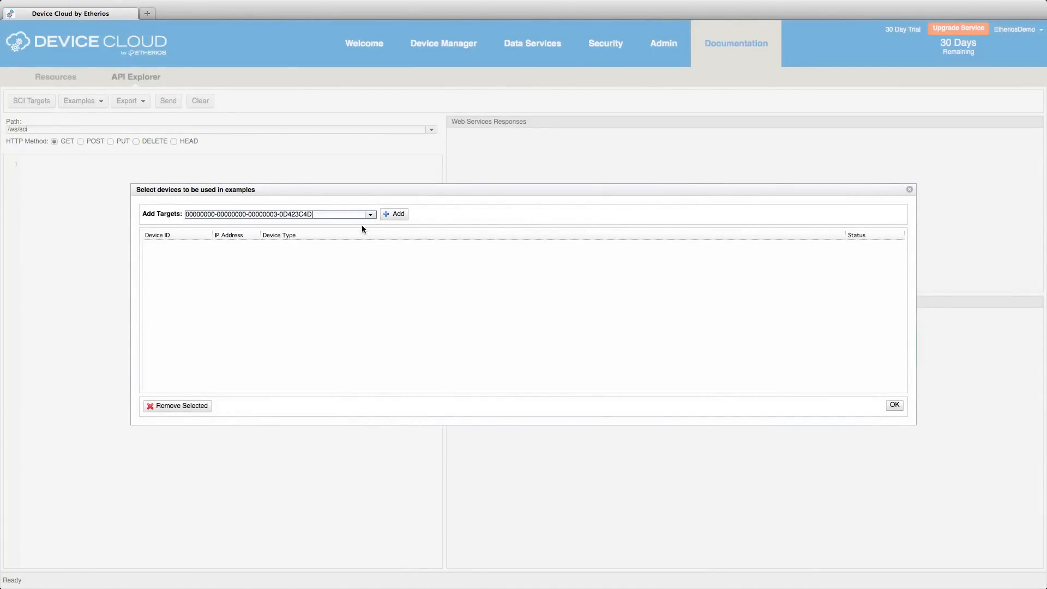
click(394, 214)
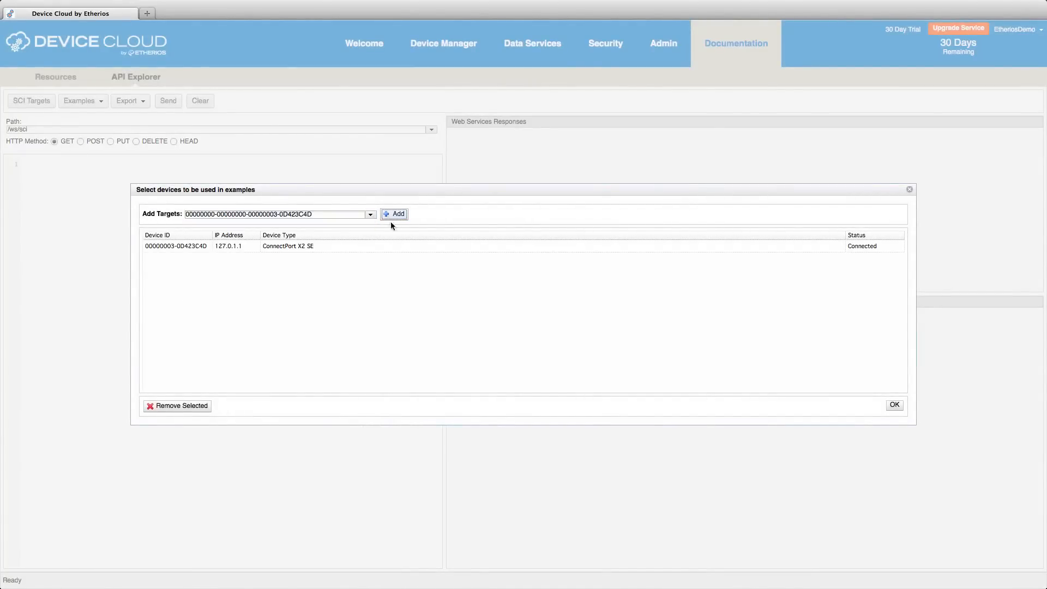
click(894, 404)
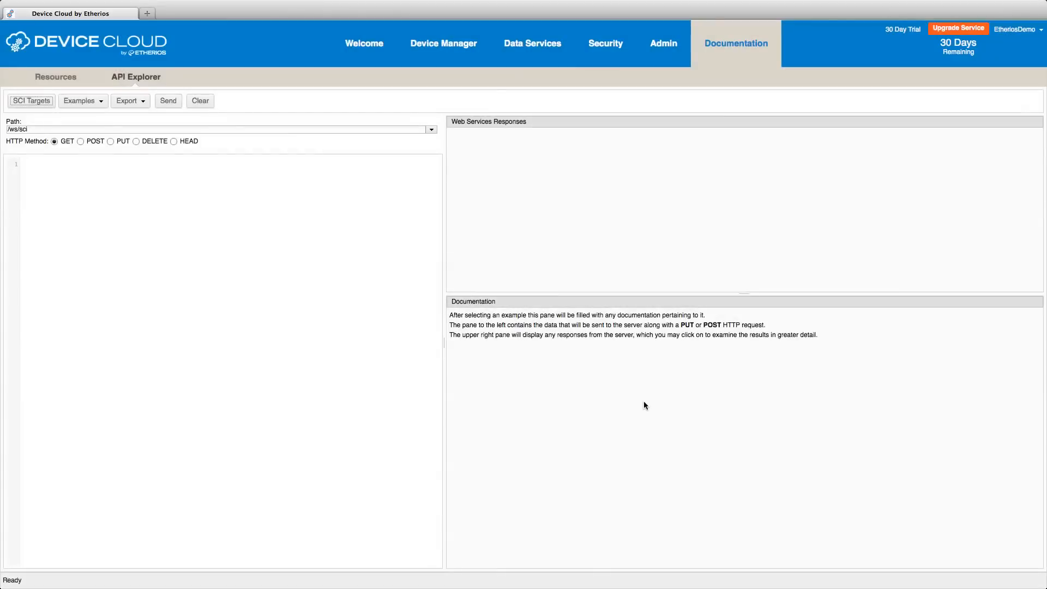
Step: Load the SCI example "Run command on device" into the request editor
click(94, 105)
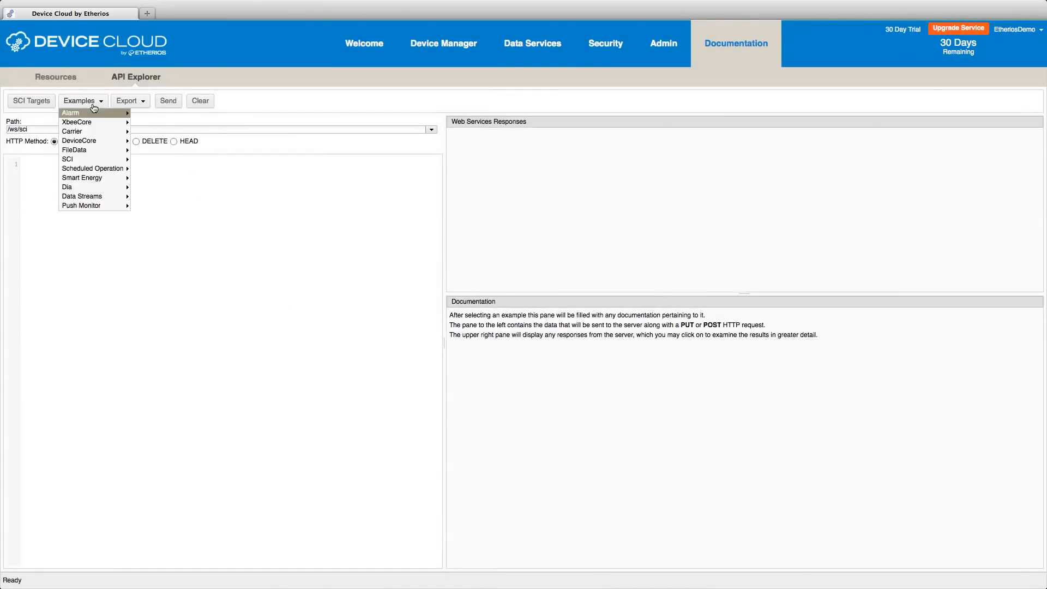
mouse_move(115, 164)
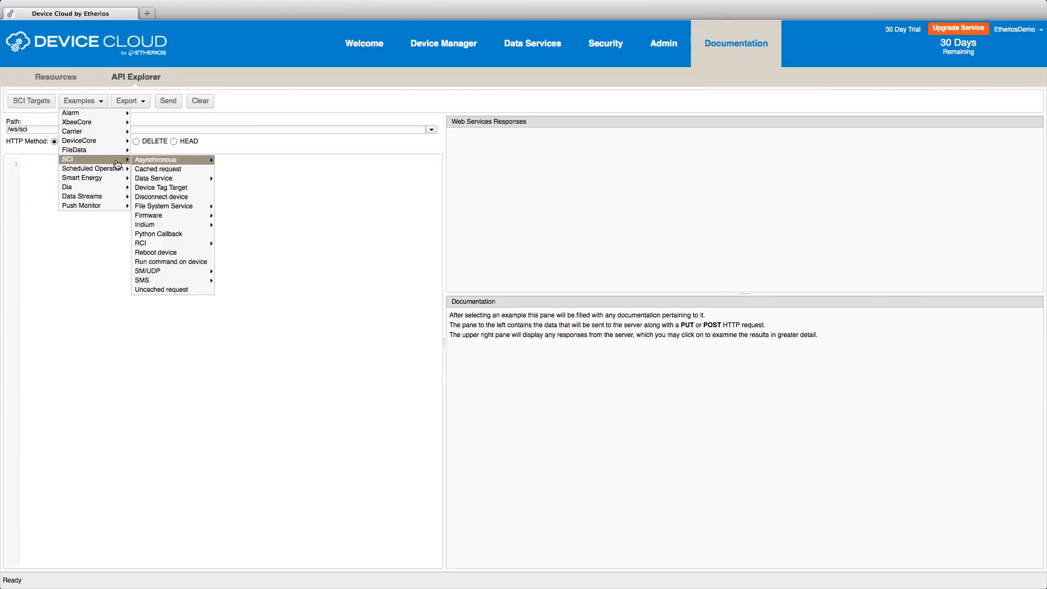
click(186, 262)
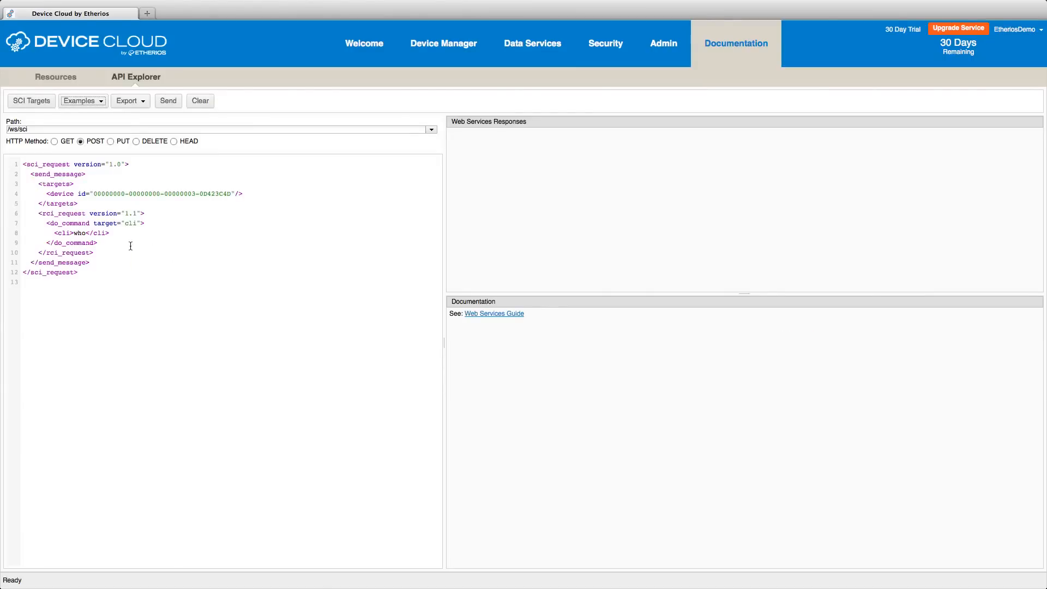
Step: Replace the request's CLI command with "ping yahoo.com", send it, and examine the response and the request
drag(87, 233, 75, 233)
text(ping yahoo.com)
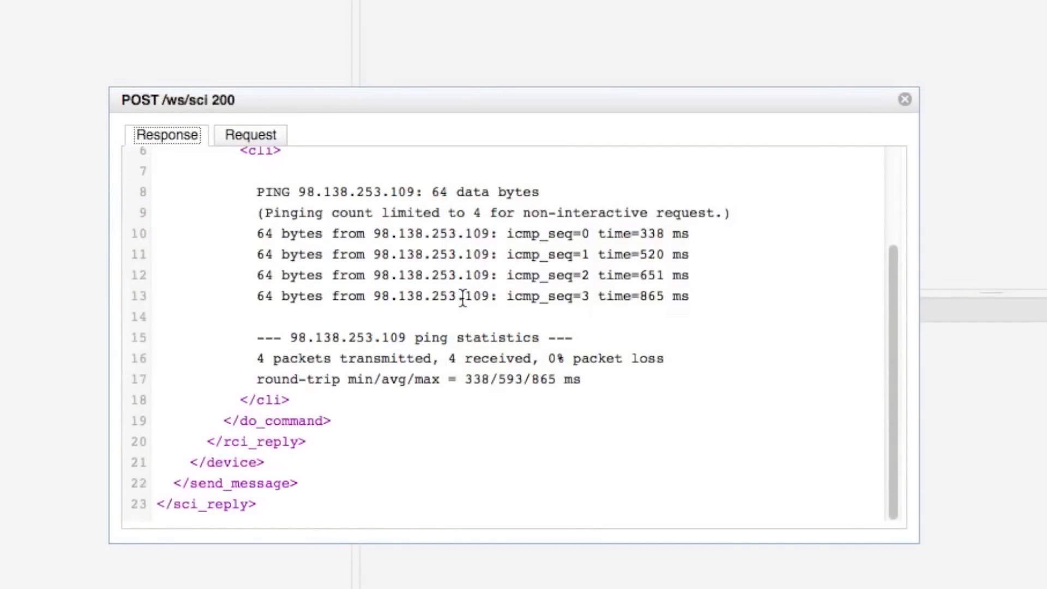
click(264, 137)
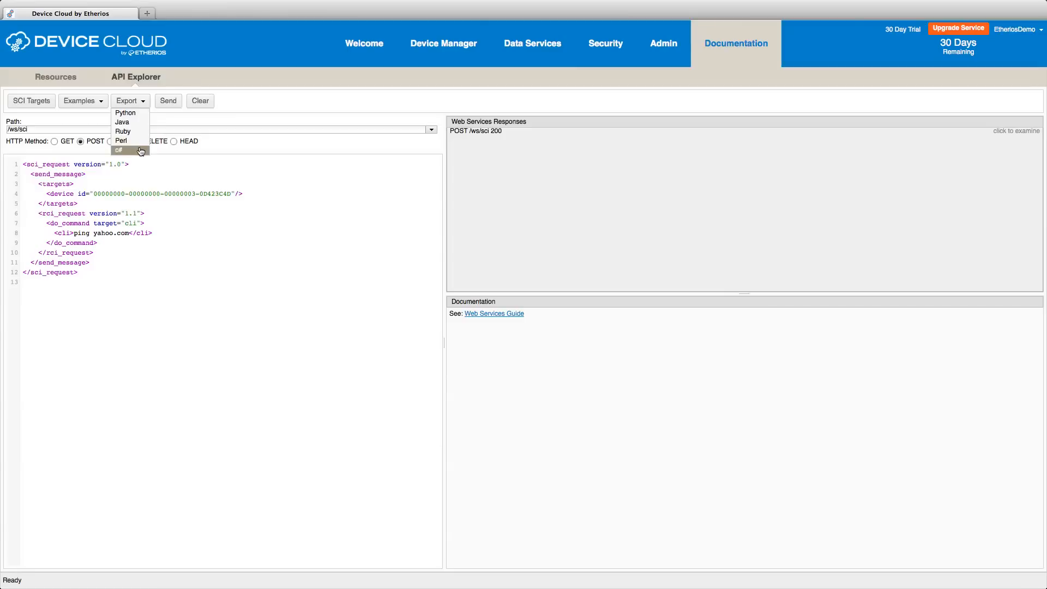
Step: Export the web services request as Python, read through the generated code, and close it
click(146, 111)
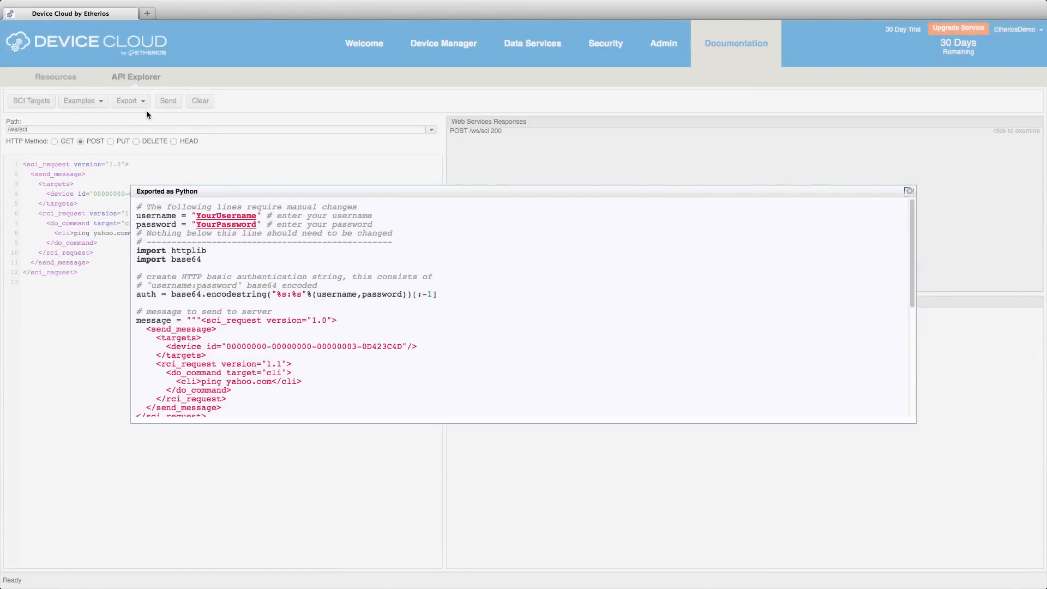
scroll(499, 300, down, 5)
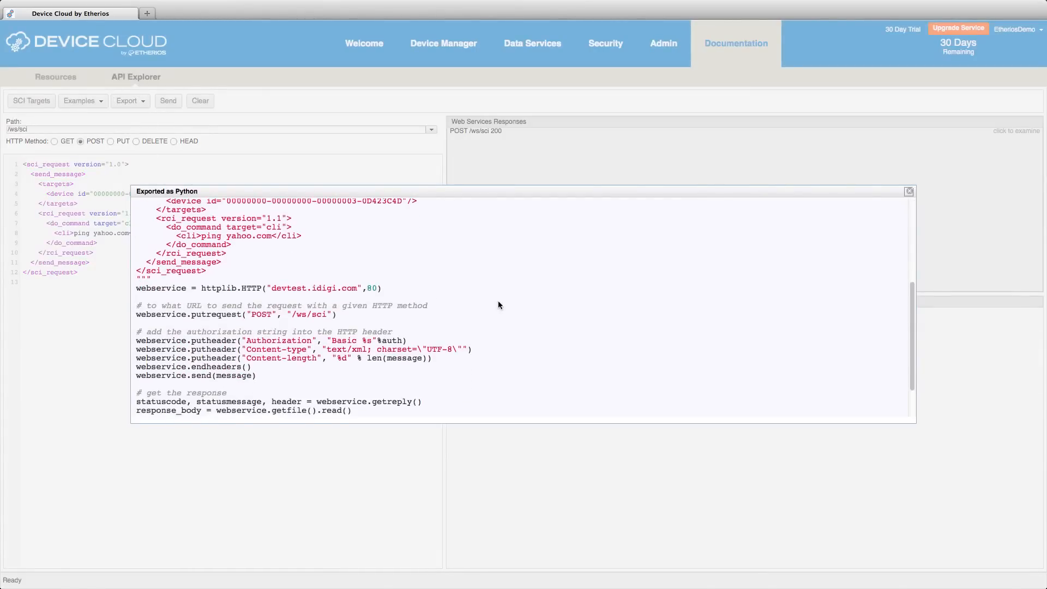
click(910, 195)
Step: View the Security user list, plus the account's service usage and subscriptions under Admin
click(616, 55)
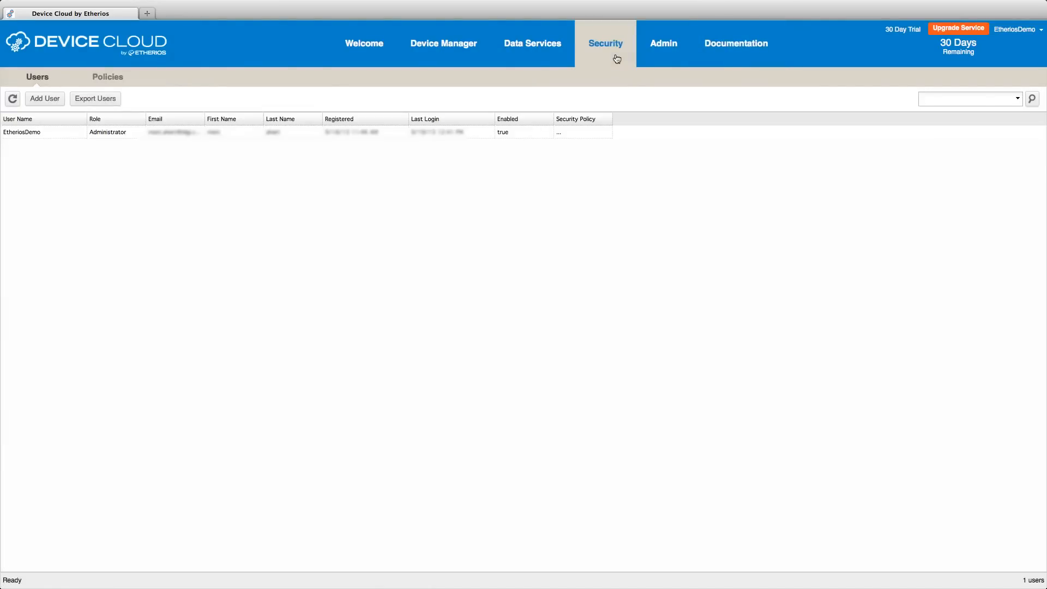
click(661, 59)
click(158, 78)
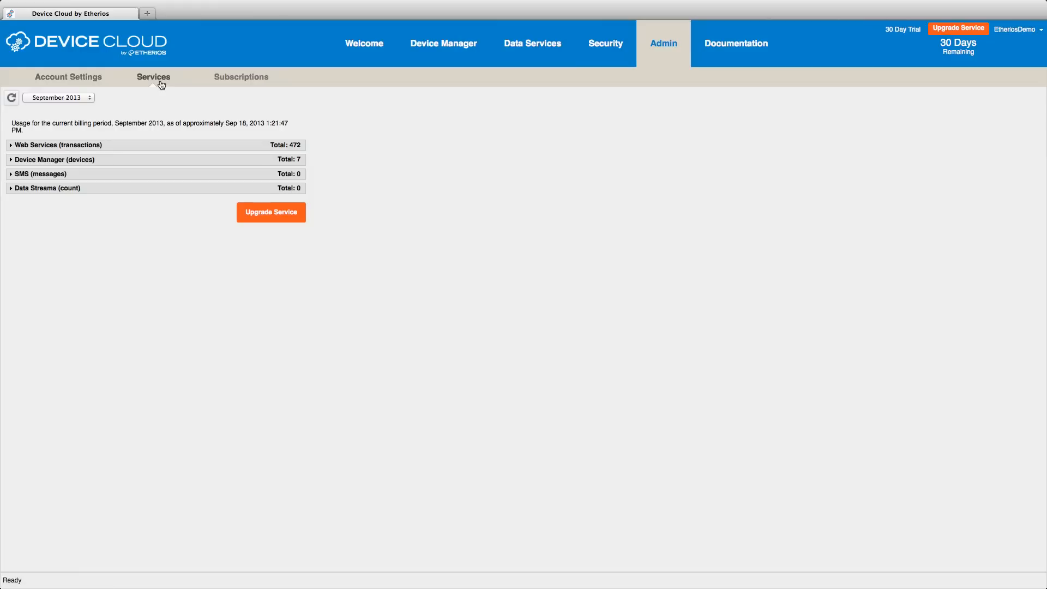
click(229, 79)
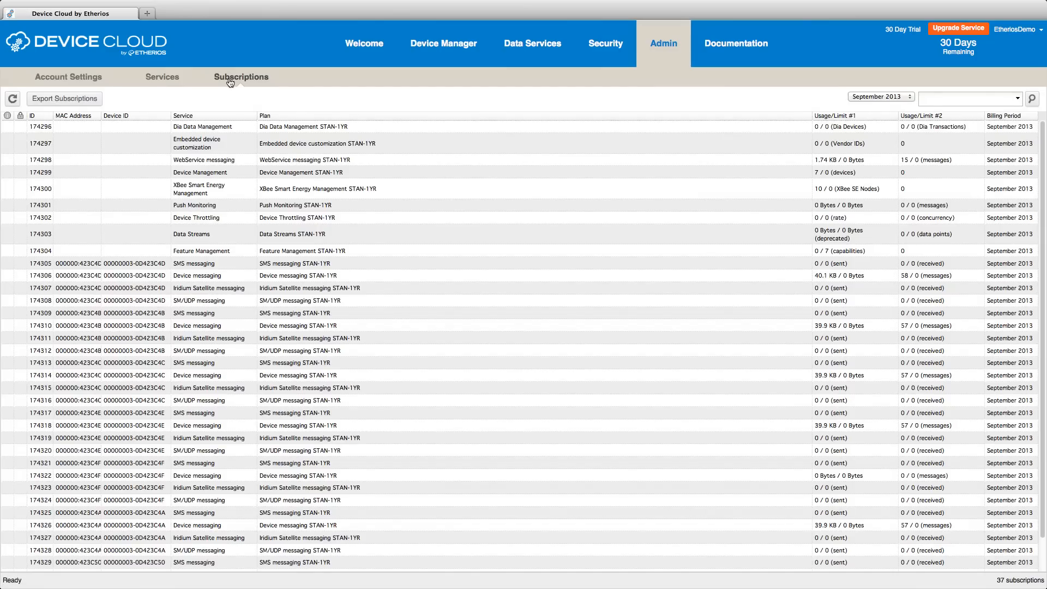